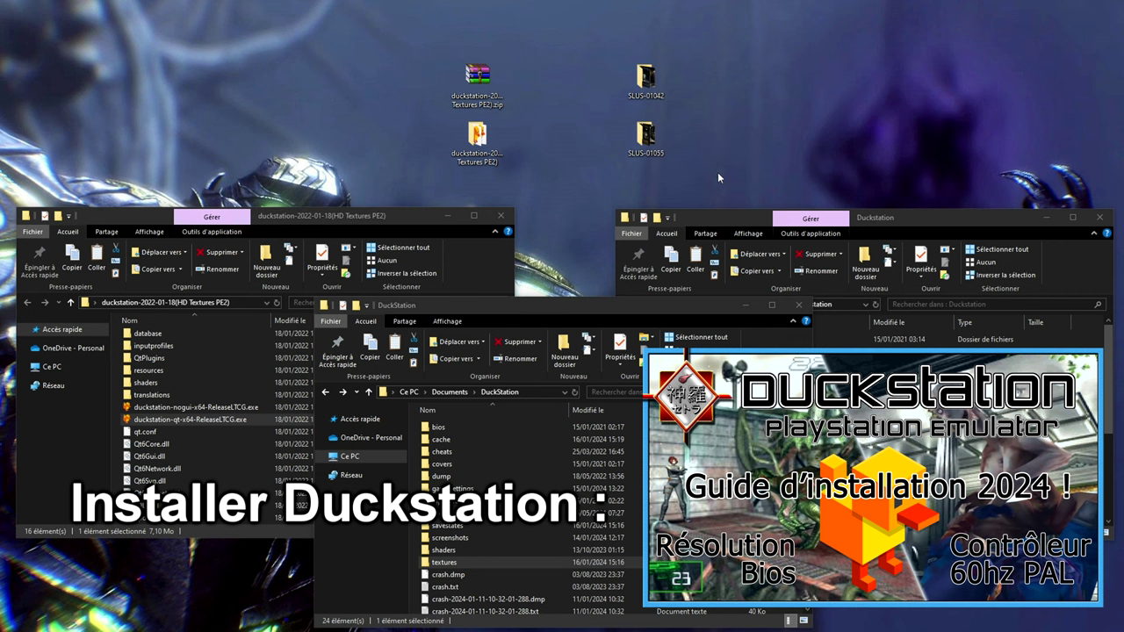
# - Move the SLUS-01042 and SLUS-01055 folders from the desktop into the textures folder of Documents\DuckStation
pyautogui.moveTo(717, 172); pyautogui.dragTo(583, 55)
pyautogui.click(588, 74)
pyautogui.click(351, 578)
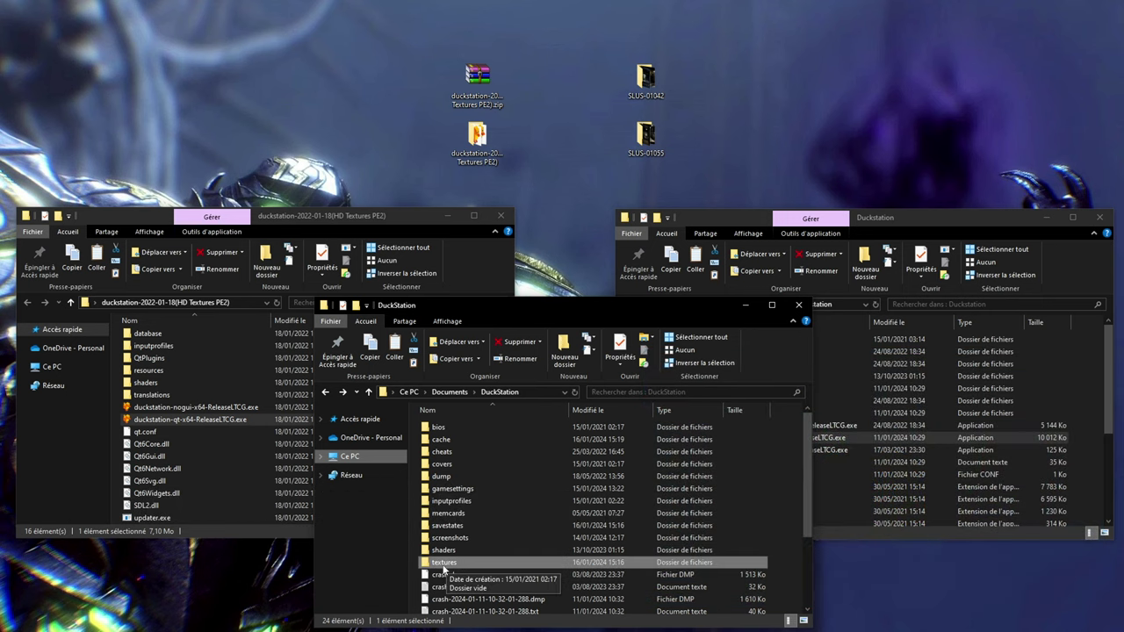
pyautogui.doubleClick(444, 564)
pyautogui.moveTo(719, 160); pyautogui.dragTo(540, 523)
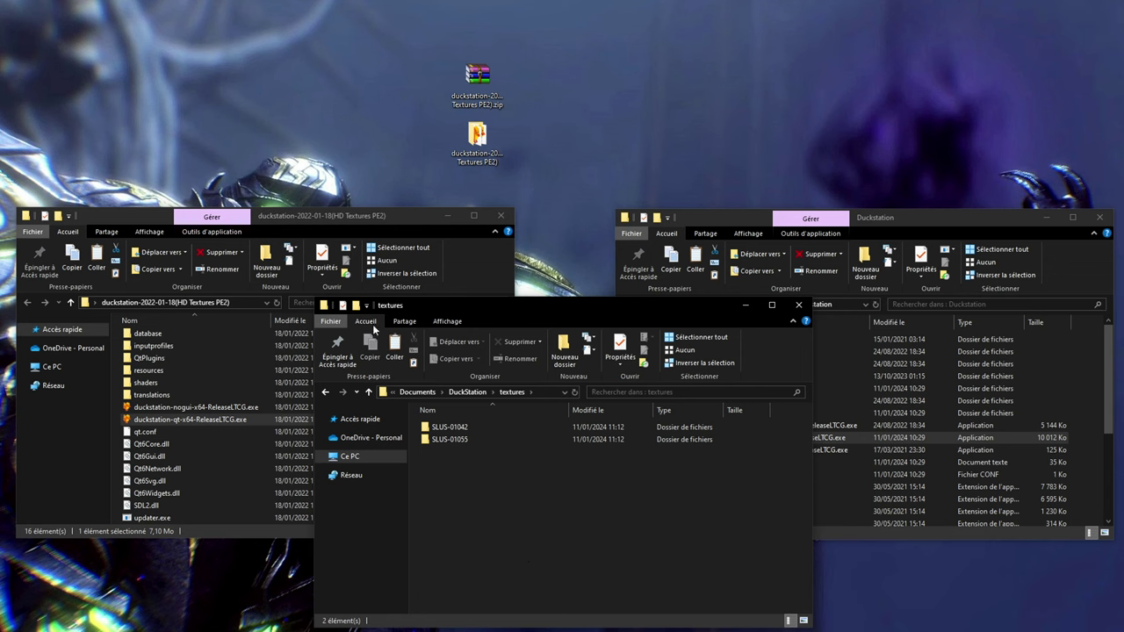
# - Return to the DuckStation documents folder and launch duckstation-qt-x64-ReleaseLTCG.exe from the EMULATEUR - SONY - PSX\Duckstation folder
pyautogui.click(363, 213)
pyautogui.click(910, 216)
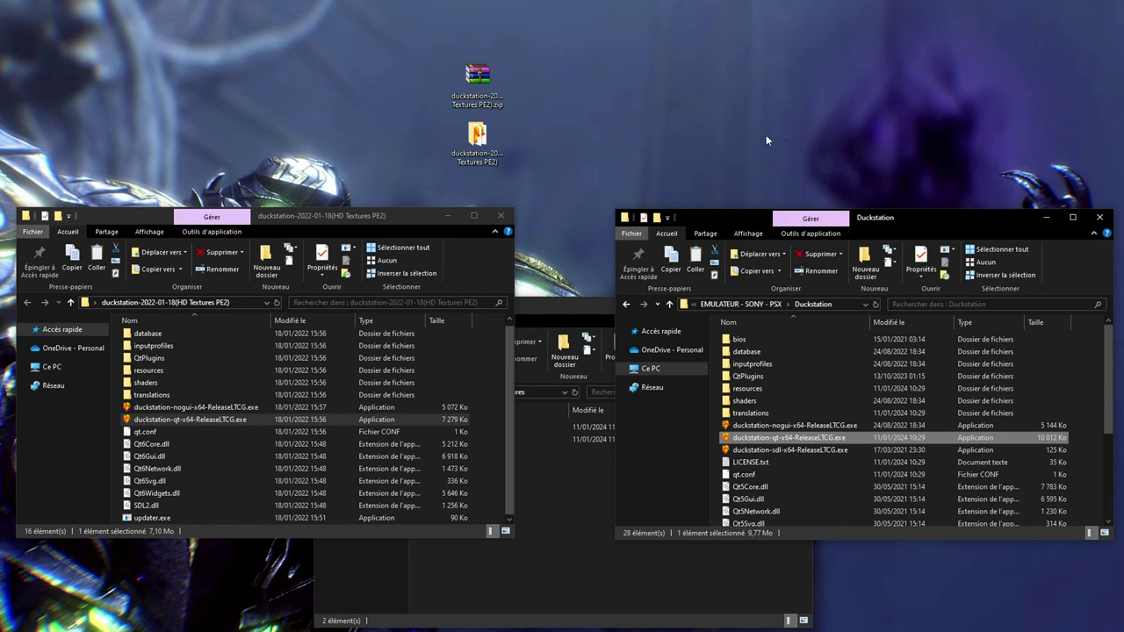
pyautogui.click(562, 305)
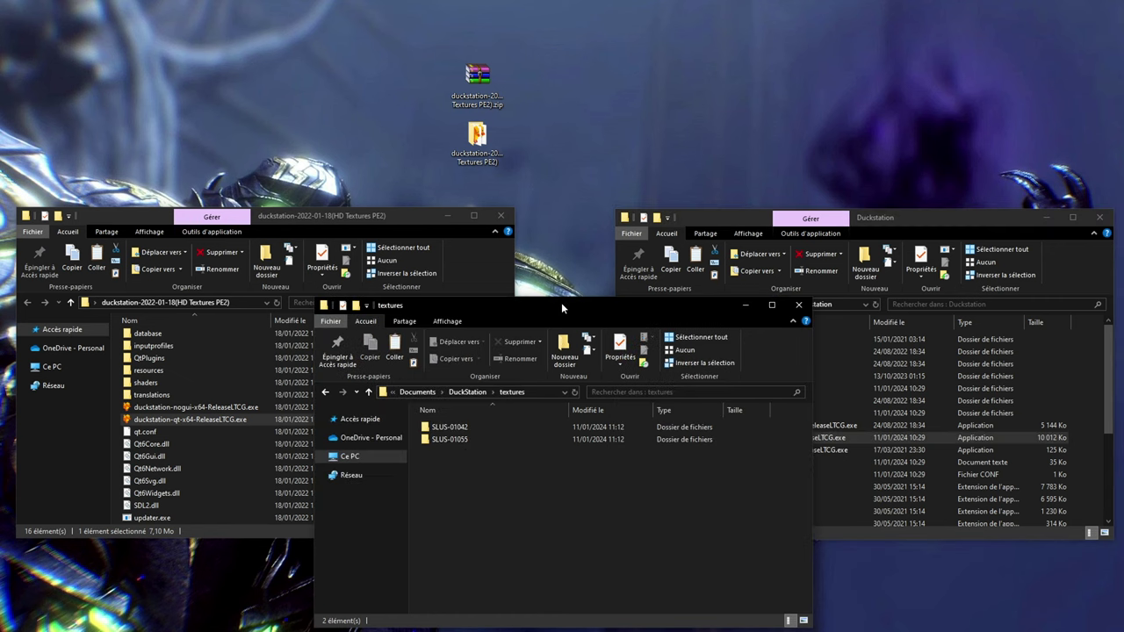
pyautogui.click(329, 392)
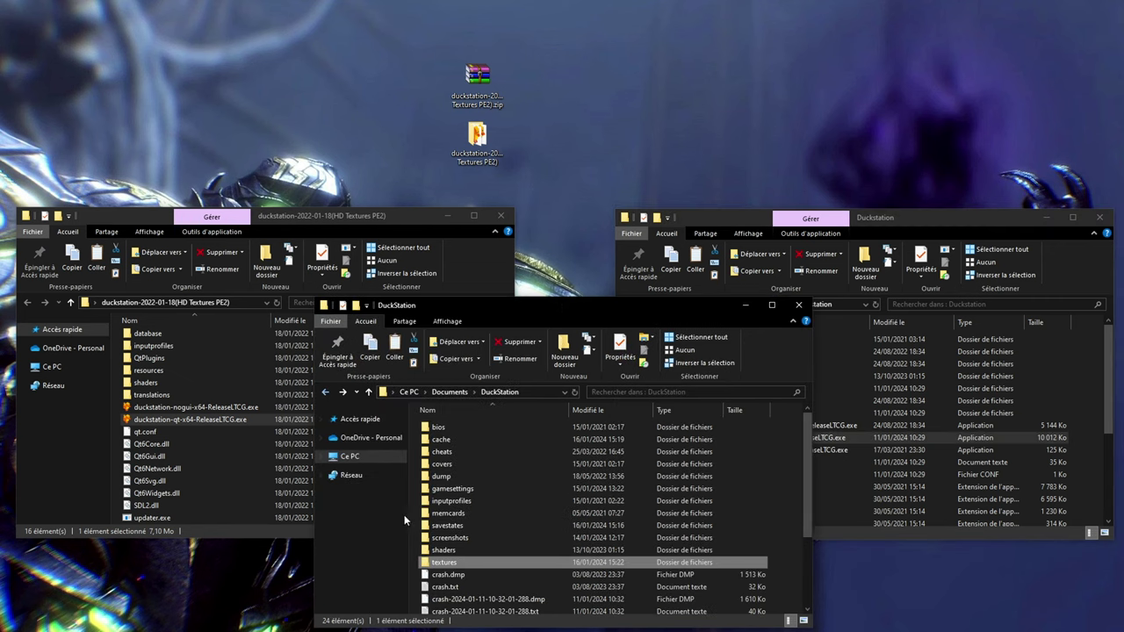
pyautogui.click(880, 219)
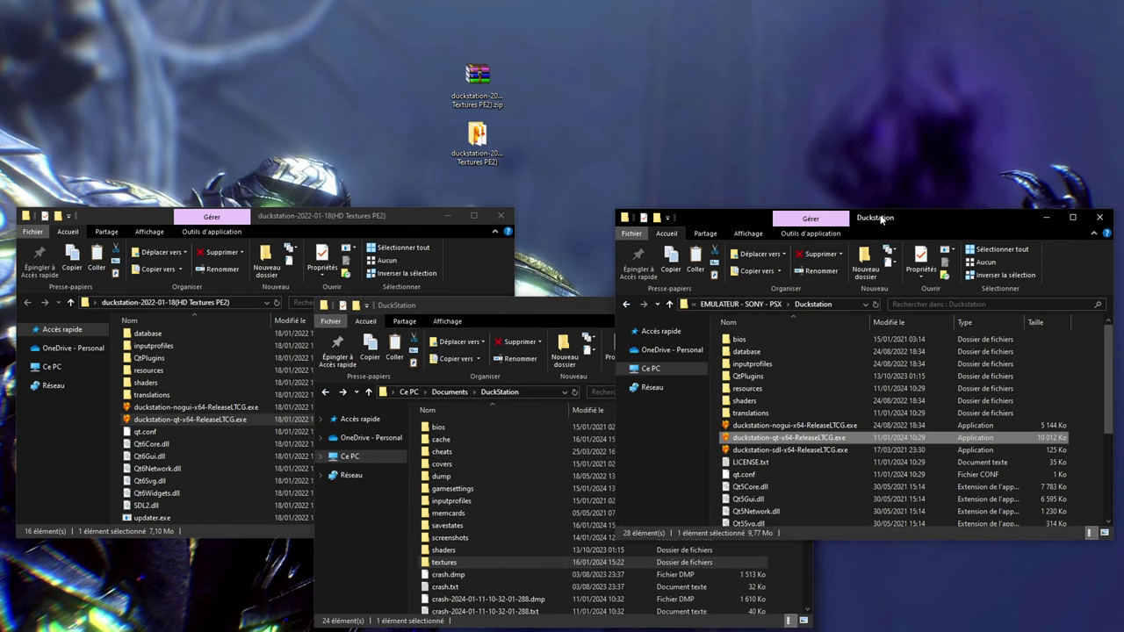
pyautogui.doubleClick(786, 439)
pyautogui.moveTo(470, 65); pyautogui.dragTo(731, 65)
# - Check for emulator updates and dismiss the resulting notice
pyautogui.click(473, 75)
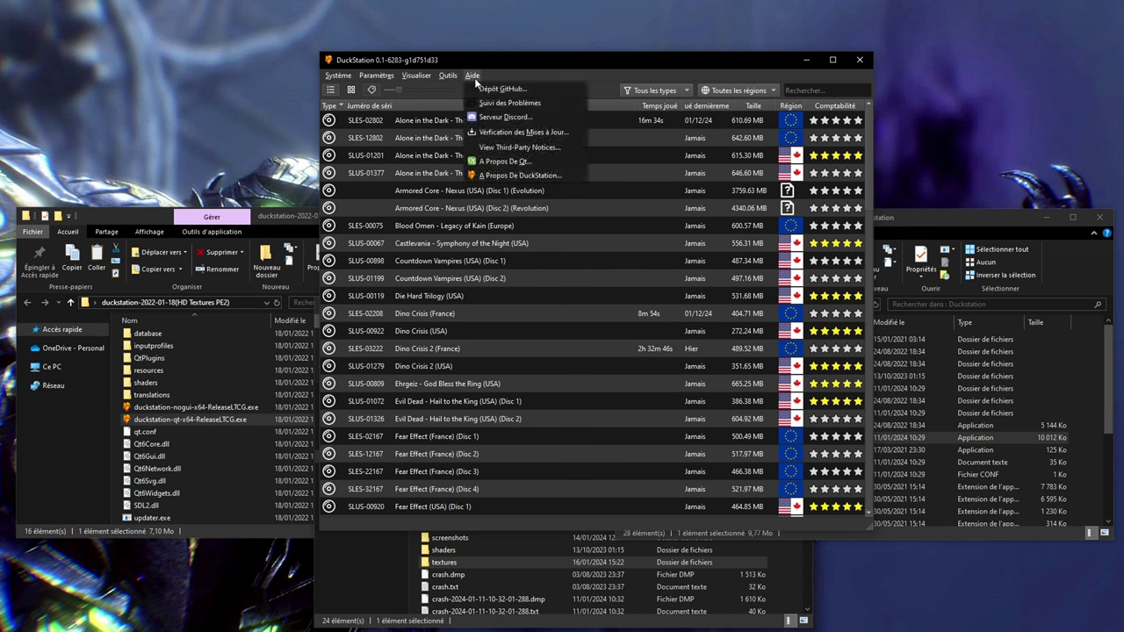
pyautogui.click(504, 132)
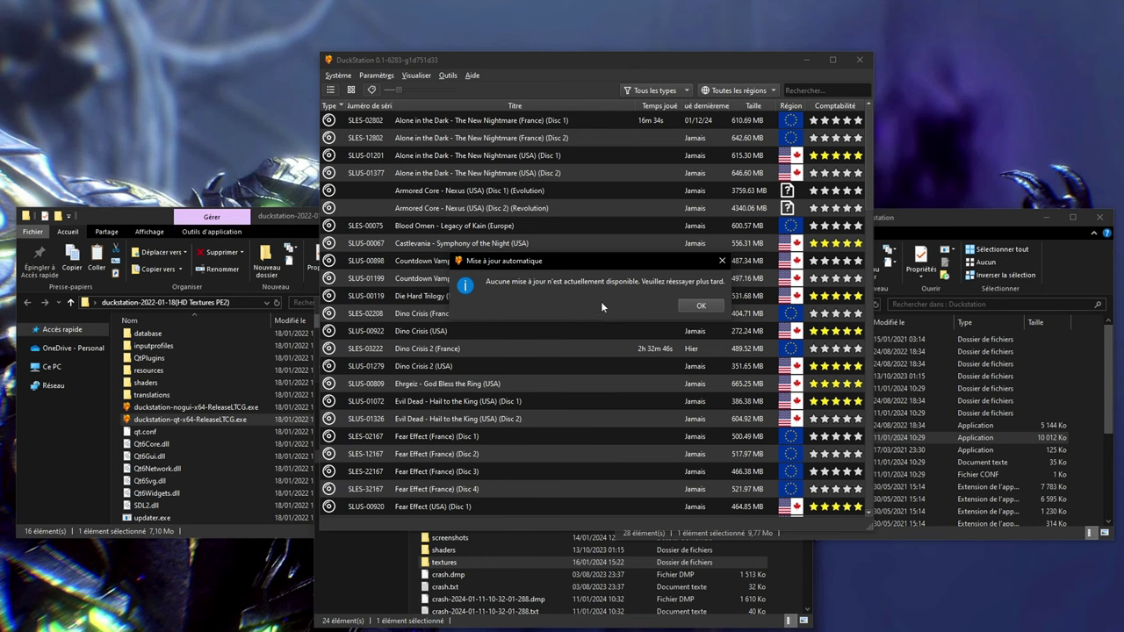
pyautogui.click(700, 307)
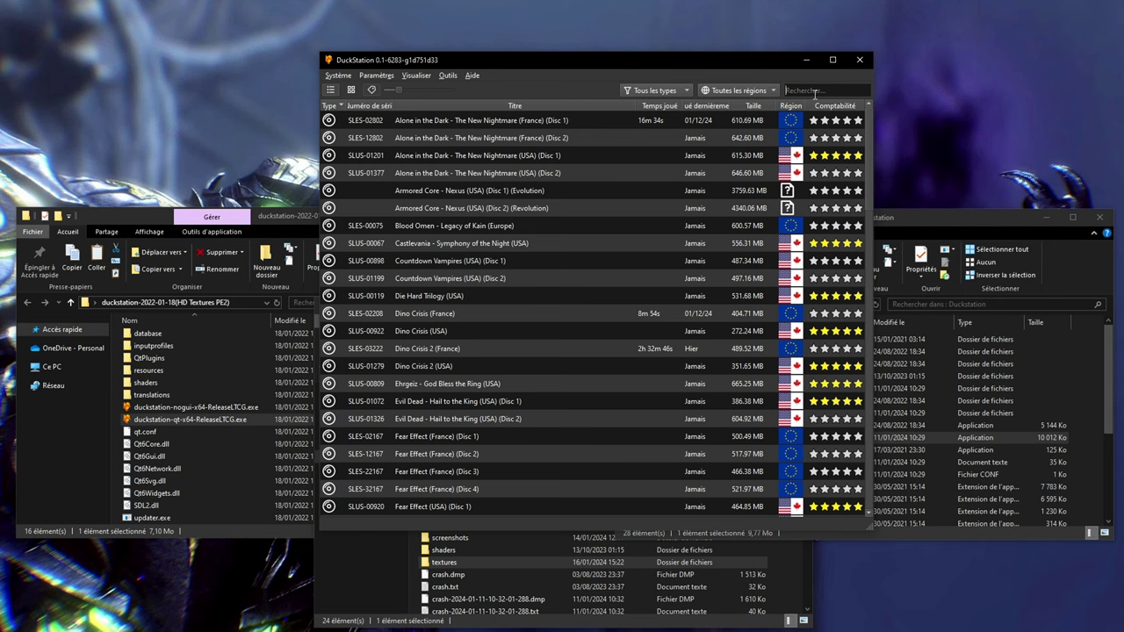
# - Filter the game list by "parasi" and start Parasite Eve II (USA) (Disc 2) from its resume save state
pyautogui.write('parasi')
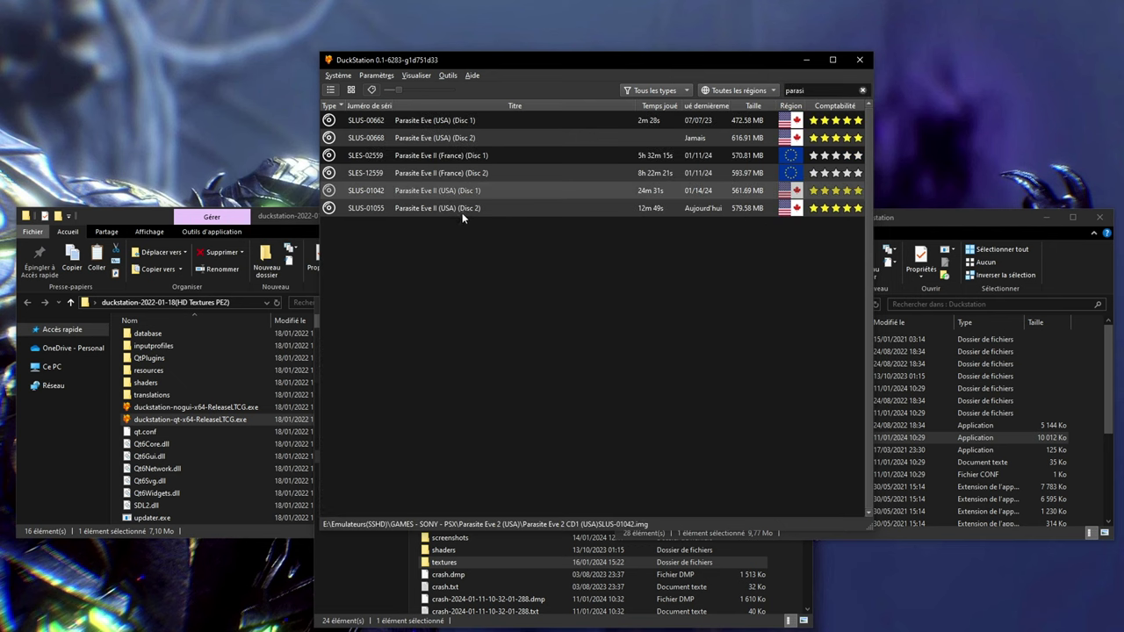
pyautogui.click(445, 211)
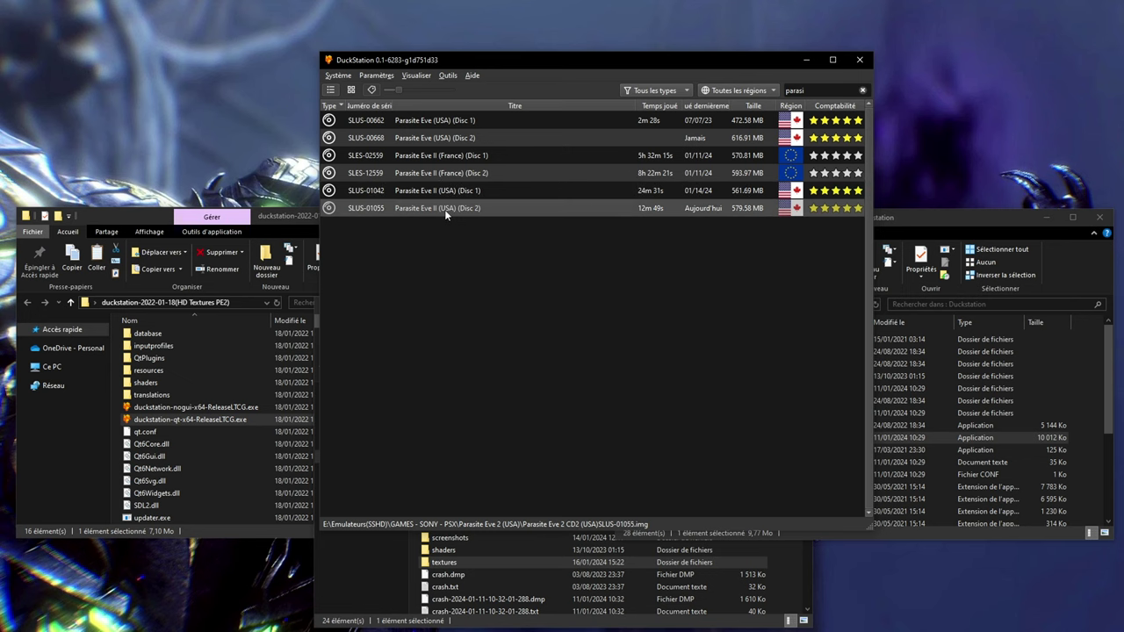
pyautogui.doubleClick(445, 209)
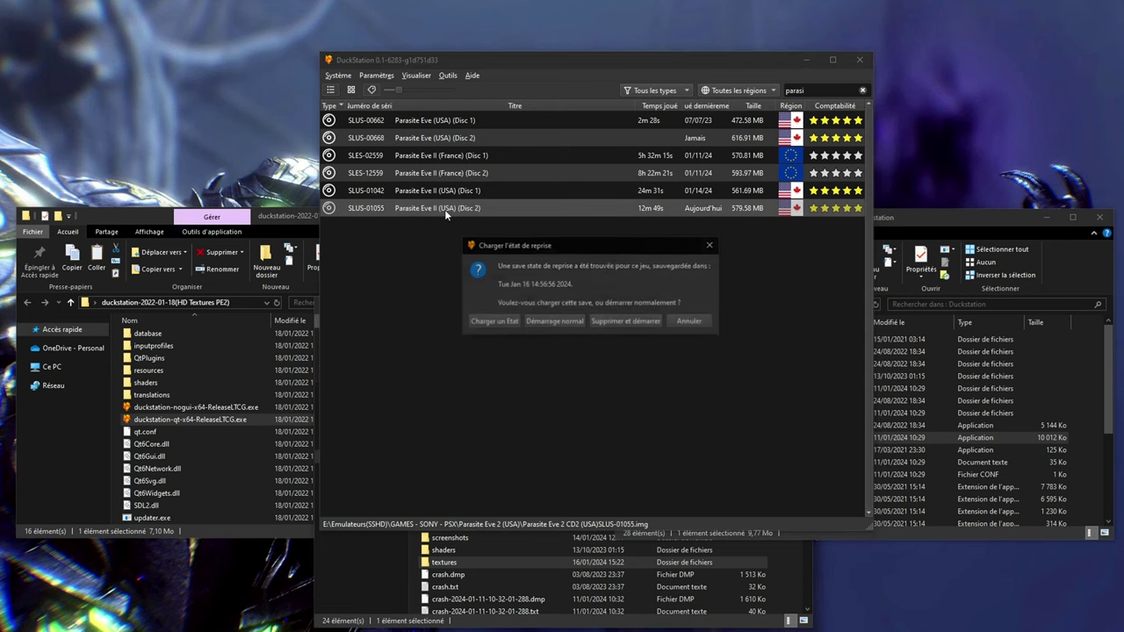
pyautogui.click(489, 327)
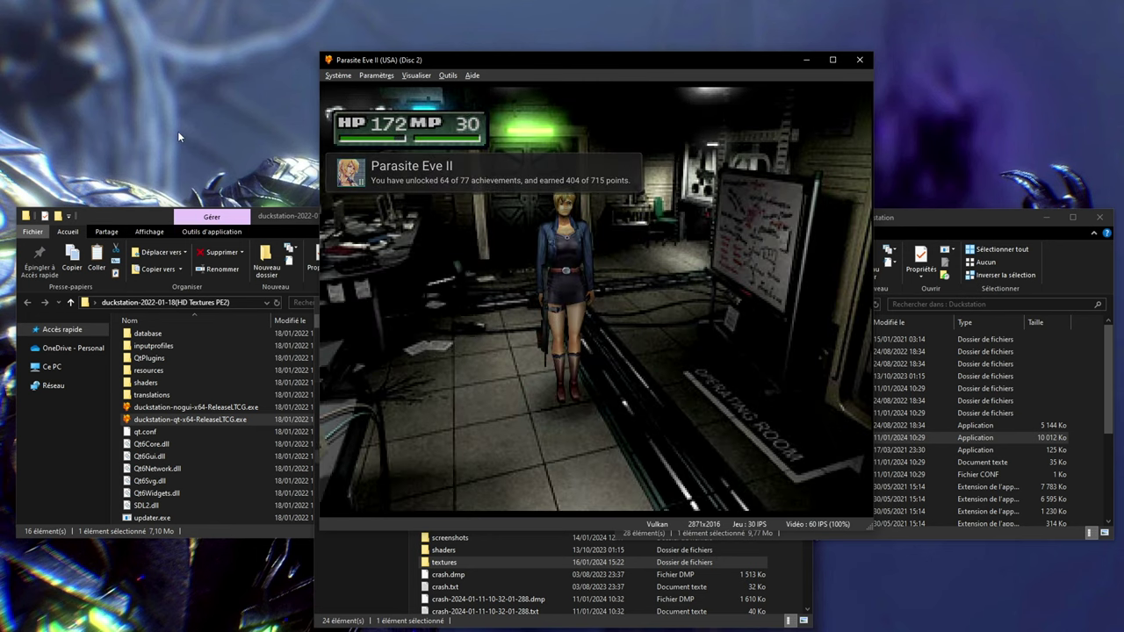
# - Examine the game's graphics by running the character around the operating room area and viewing the in-game status menu
pyautogui.press('w')
pyautogui.press('s')
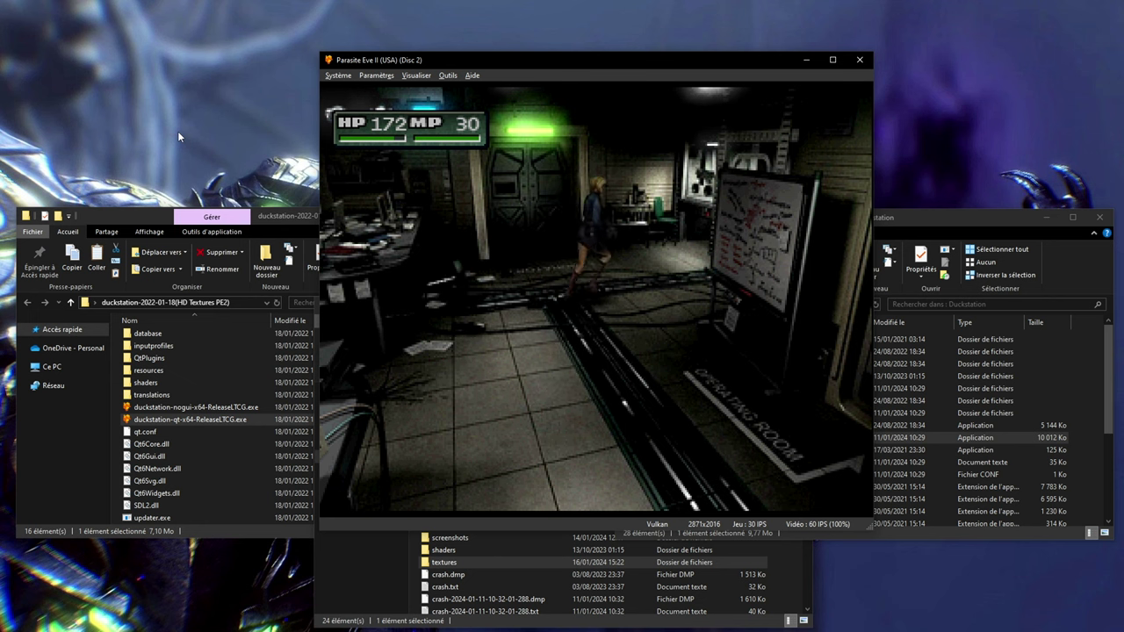
pyautogui.press('s')
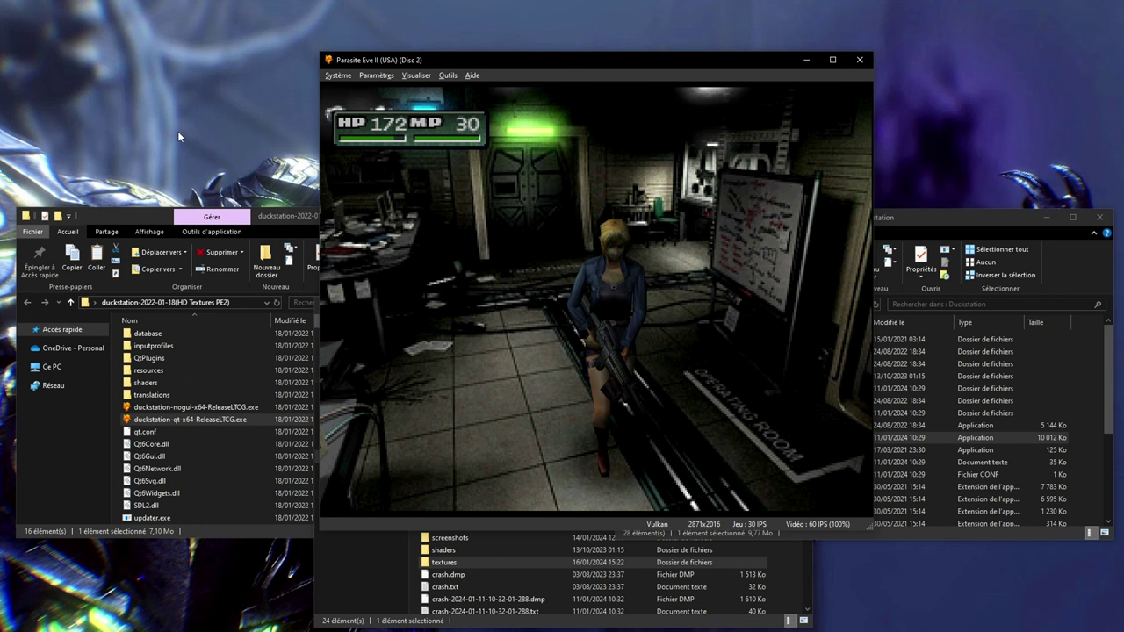
pyautogui.press('a')
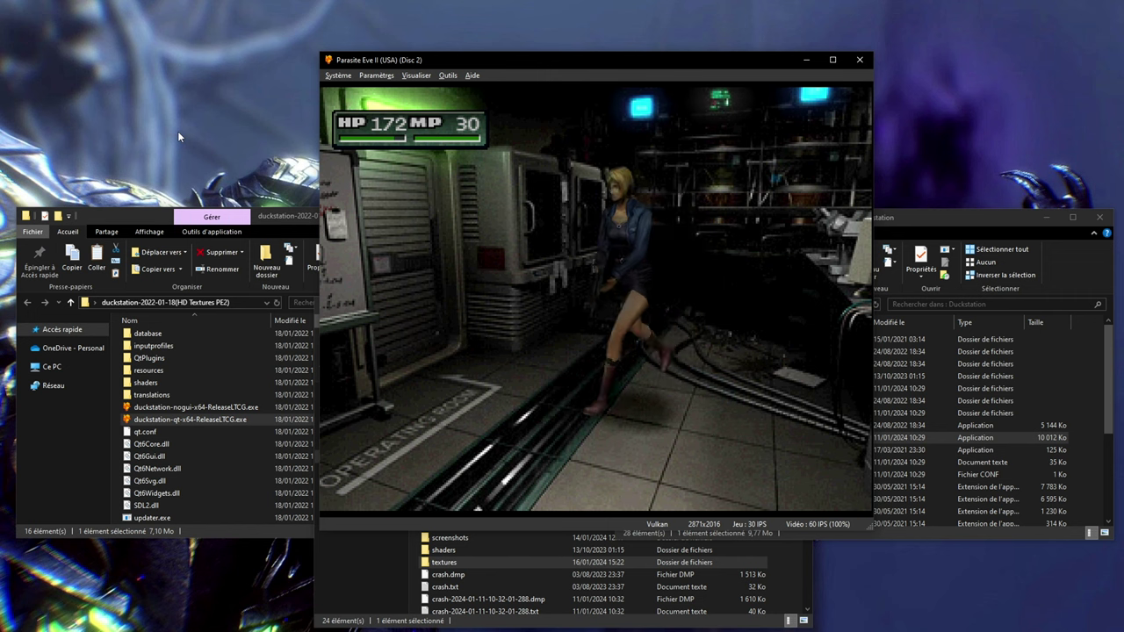
pyautogui.press('s')
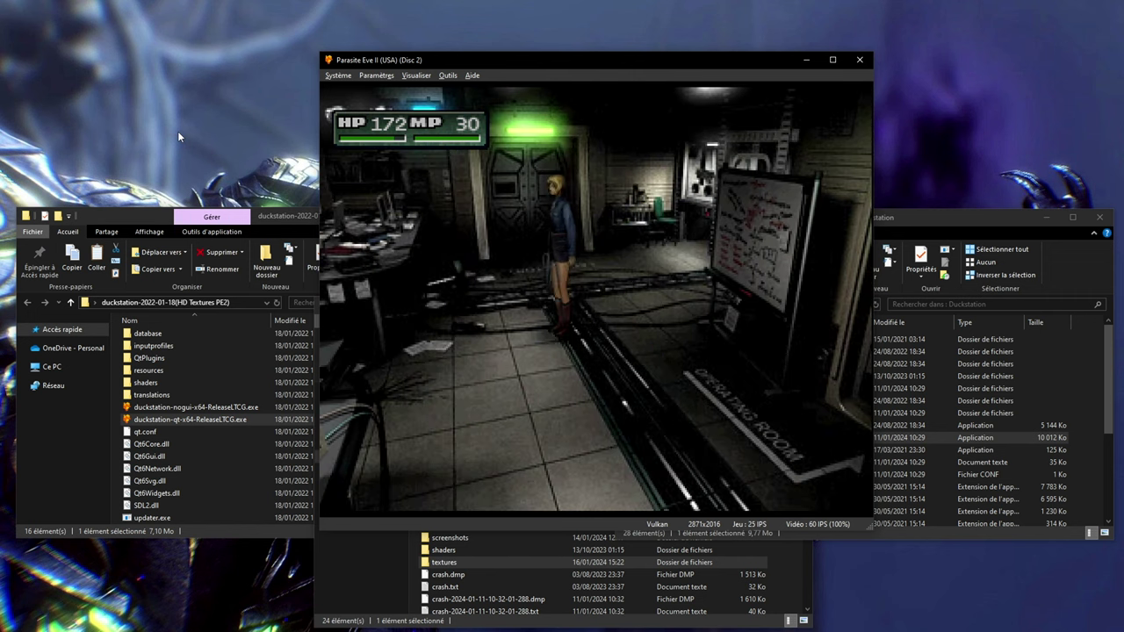
pyautogui.press('q')
pyautogui.press('i')
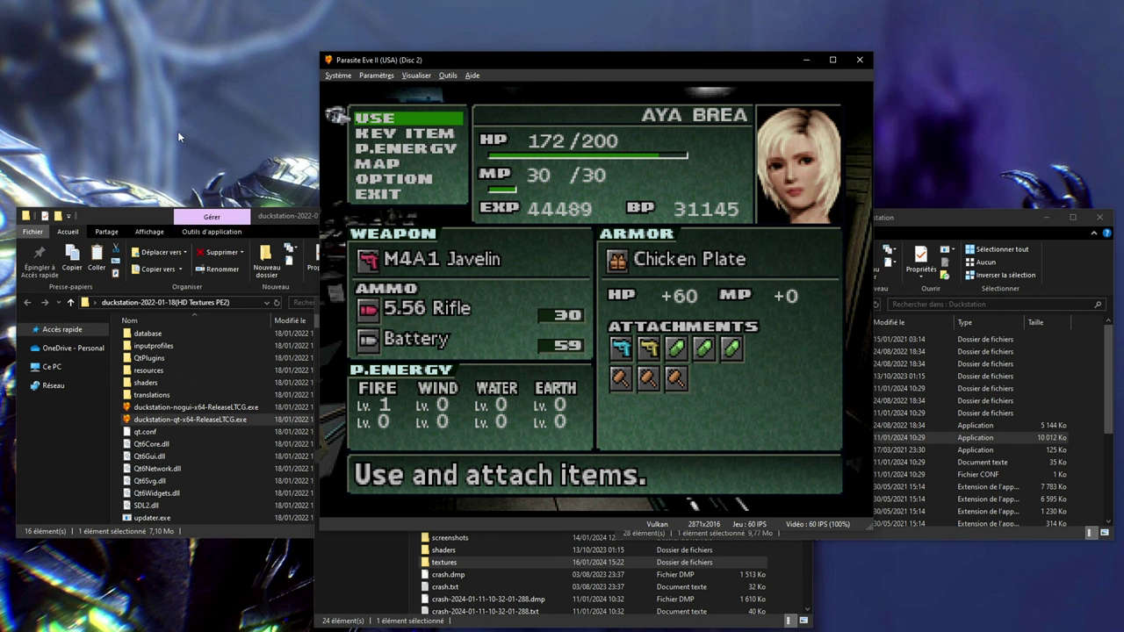
pyautogui.press('i')
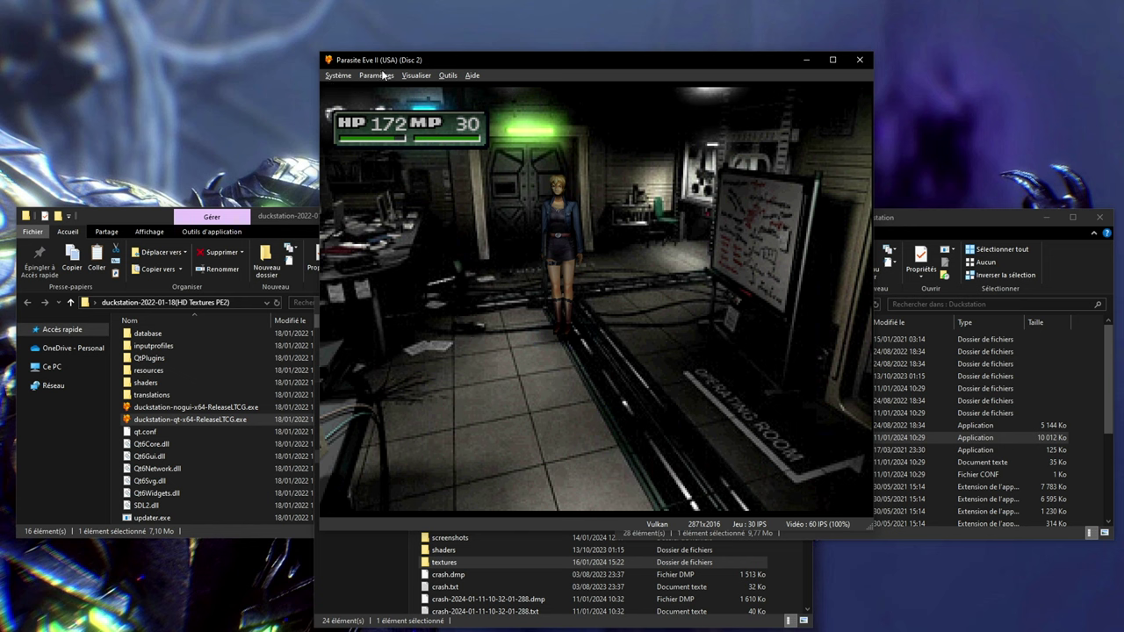
# - Open the emulator's advanced settings beside the game and bring the texture replacement options into view
pyautogui.click(346, 78)
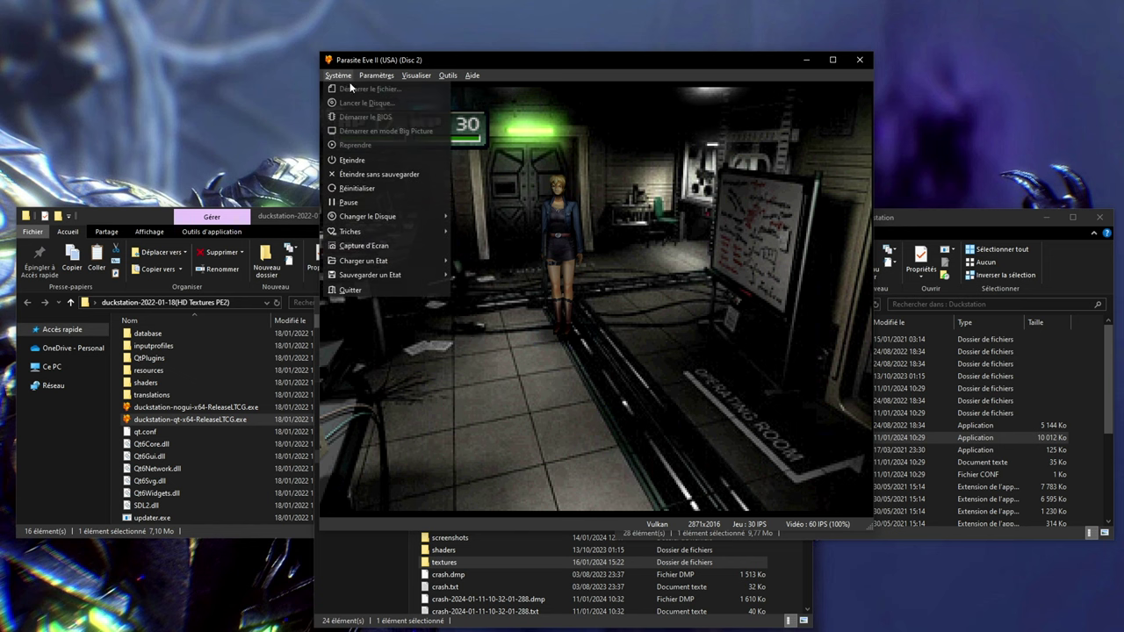
pyautogui.moveTo(378, 76)
pyautogui.click(388, 109)
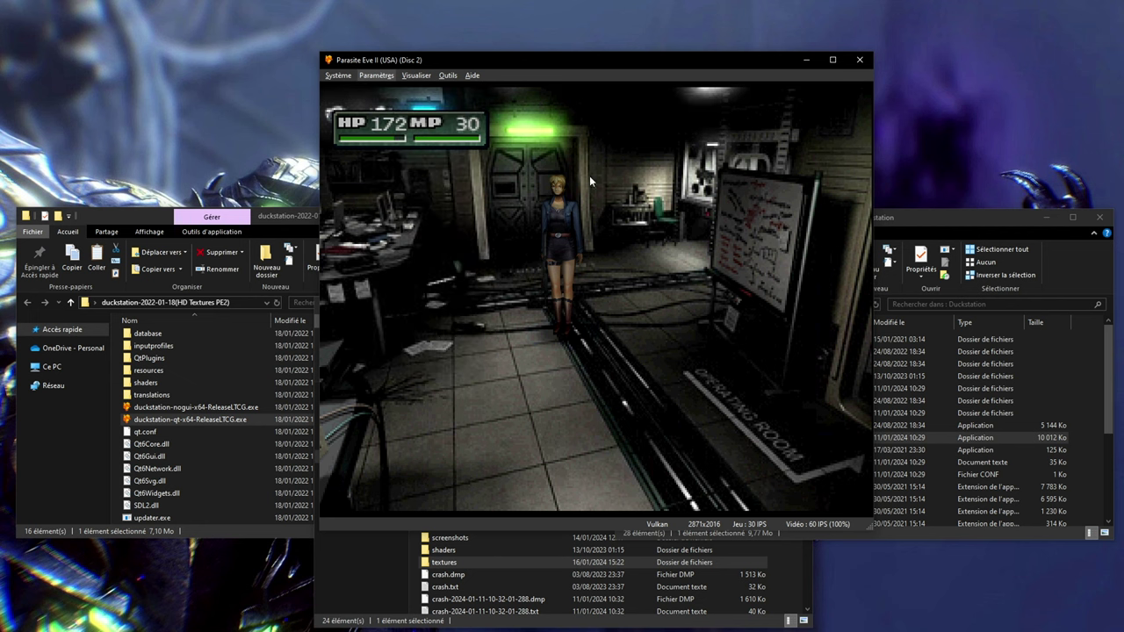
pyautogui.moveTo(539, 151); pyautogui.dragTo(257, 83)
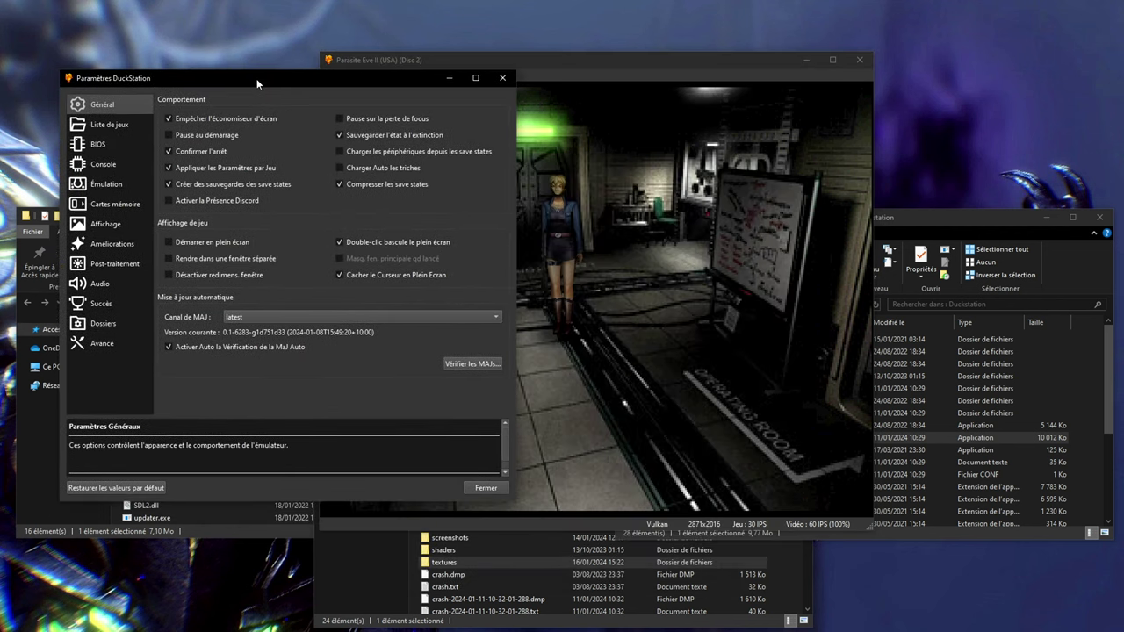
pyautogui.click(104, 343)
pyautogui.moveTo(506, 263); pyautogui.dragTo(505, 302)
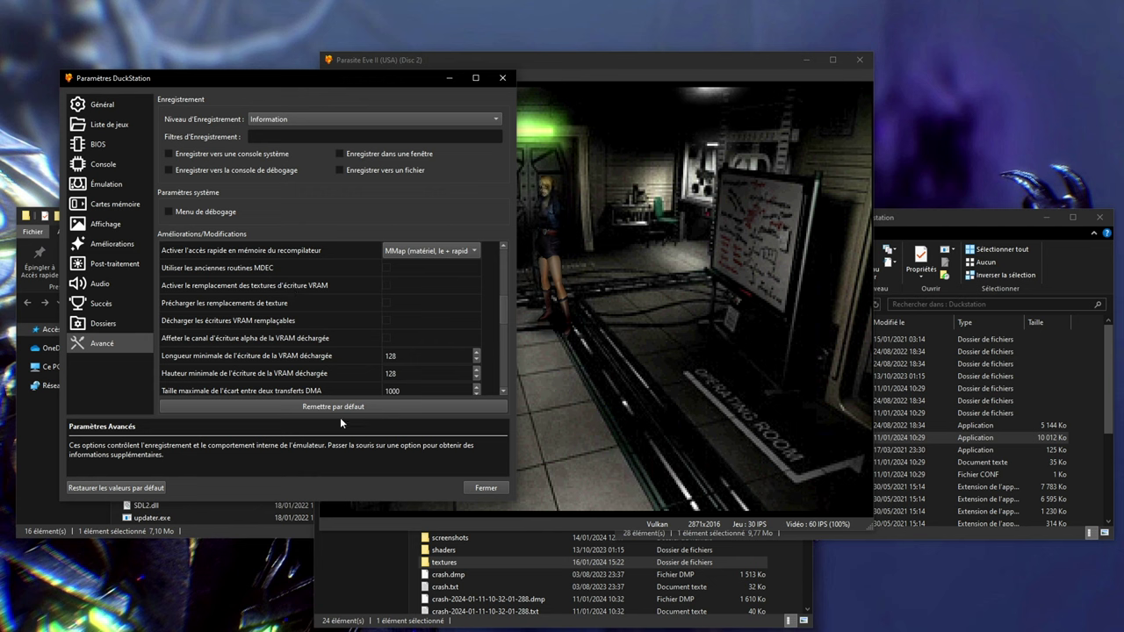
# - Check the contents of the DuckStation textures folder and return to the advanced settings
pyautogui.doubleClick(444, 562)
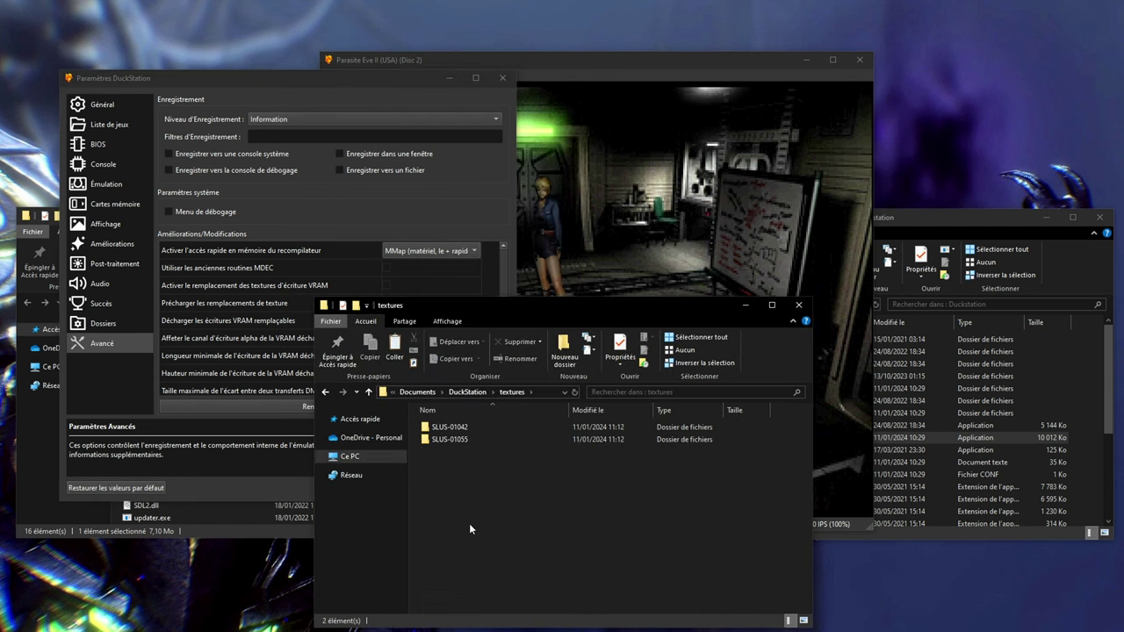
pyautogui.click(325, 392)
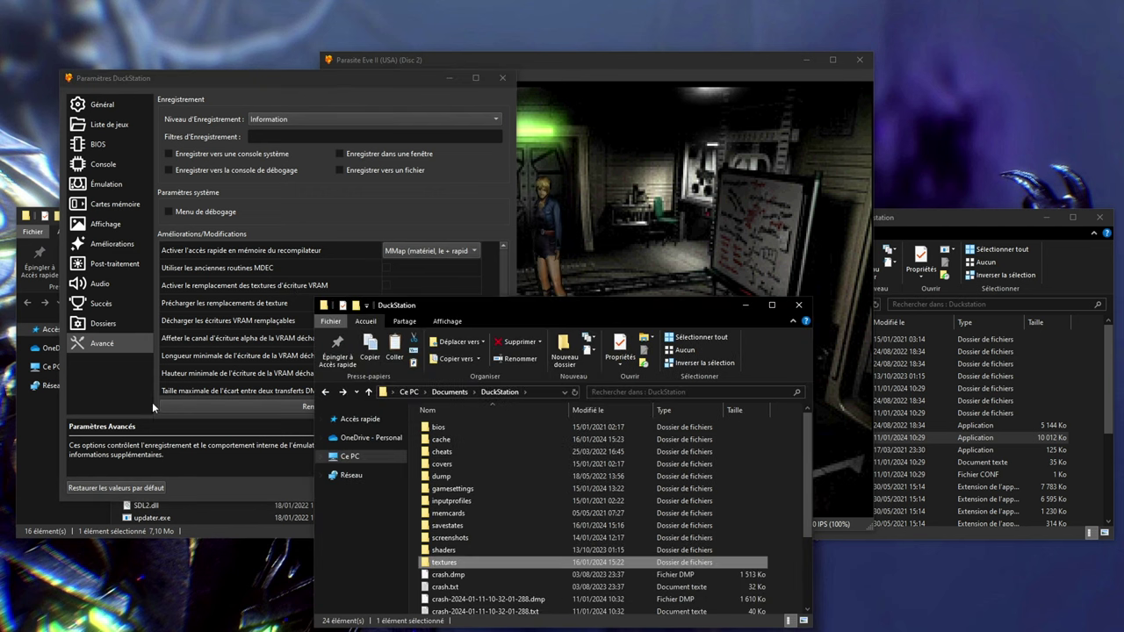
pyautogui.click(118, 403)
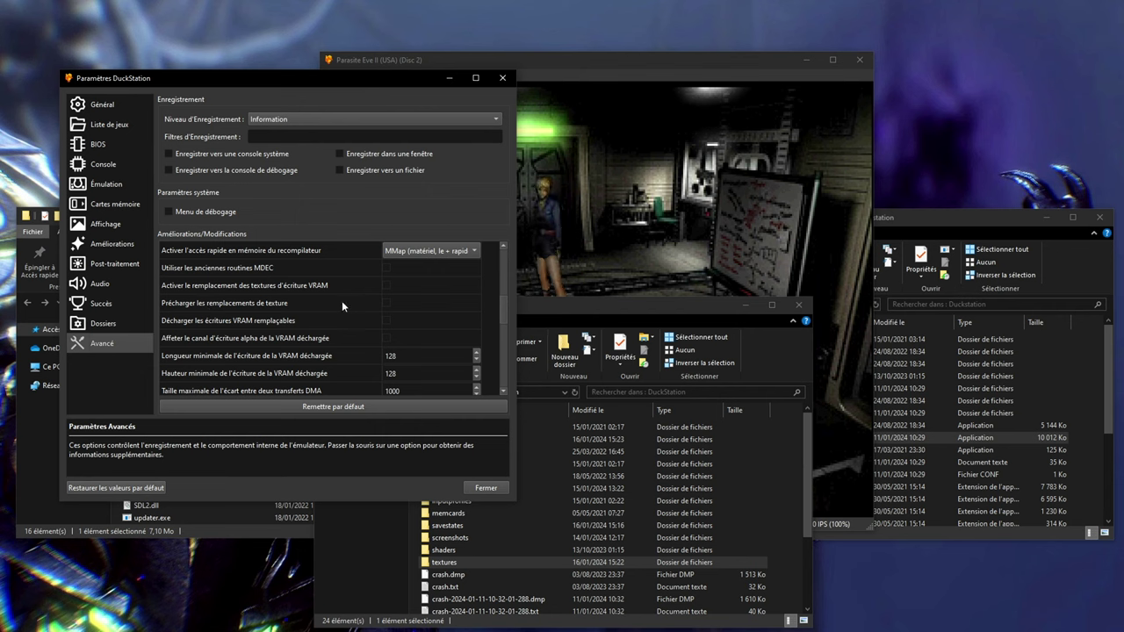
# - Enable "Activer le remplacement des textures d'écriture VRAM" and "Précharger les remplacements de texture"
pyautogui.click(387, 286)
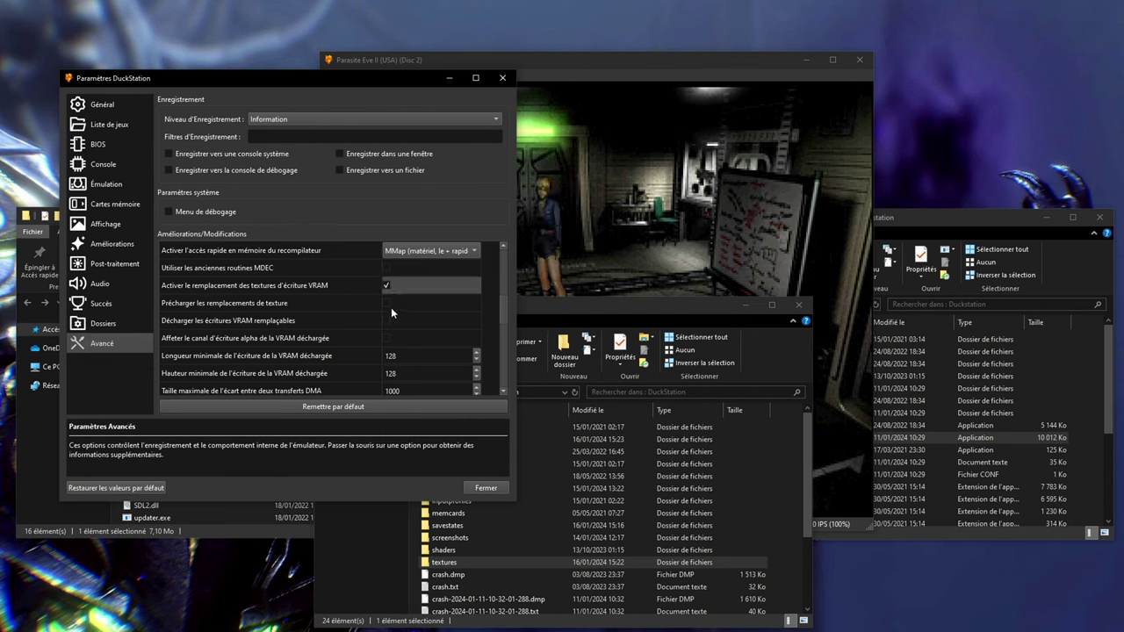
pyautogui.click(386, 302)
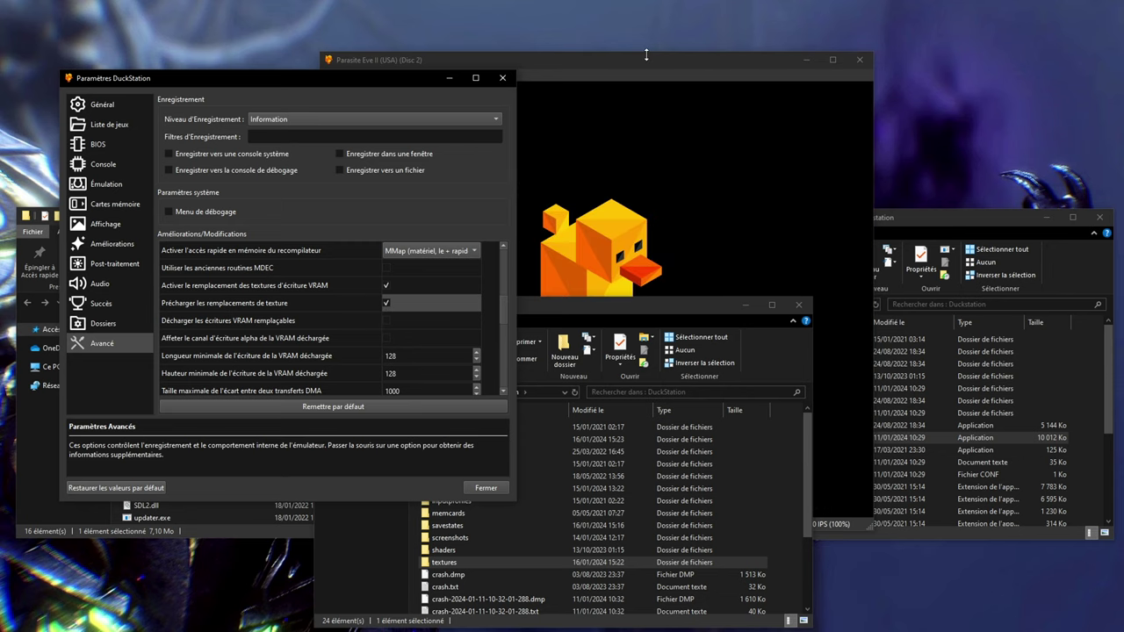
# - Shut down the running Parasite Eve II game, saving its state for resuming
pyautogui.click(645, 61)
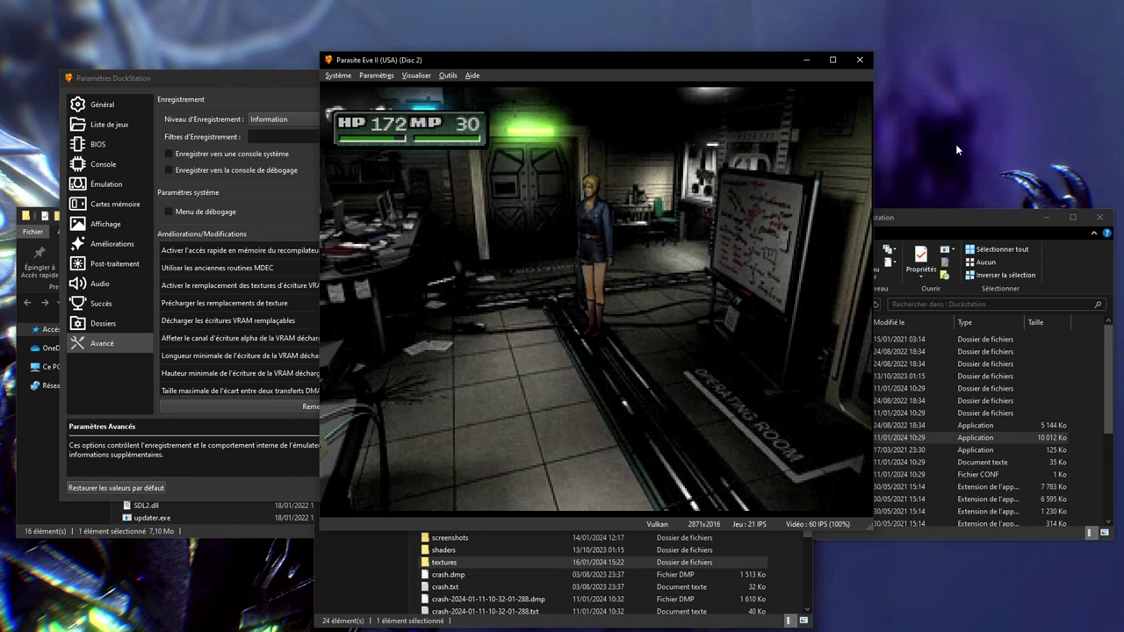
pyautogui.click(339, 76)
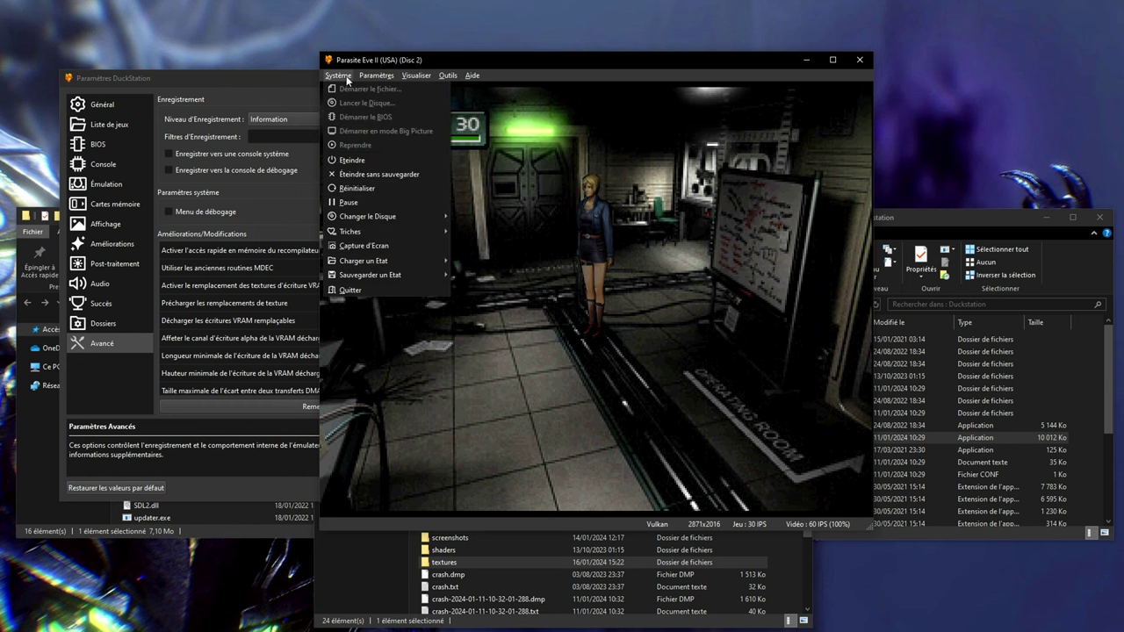
pyautogui.click(347, 160)
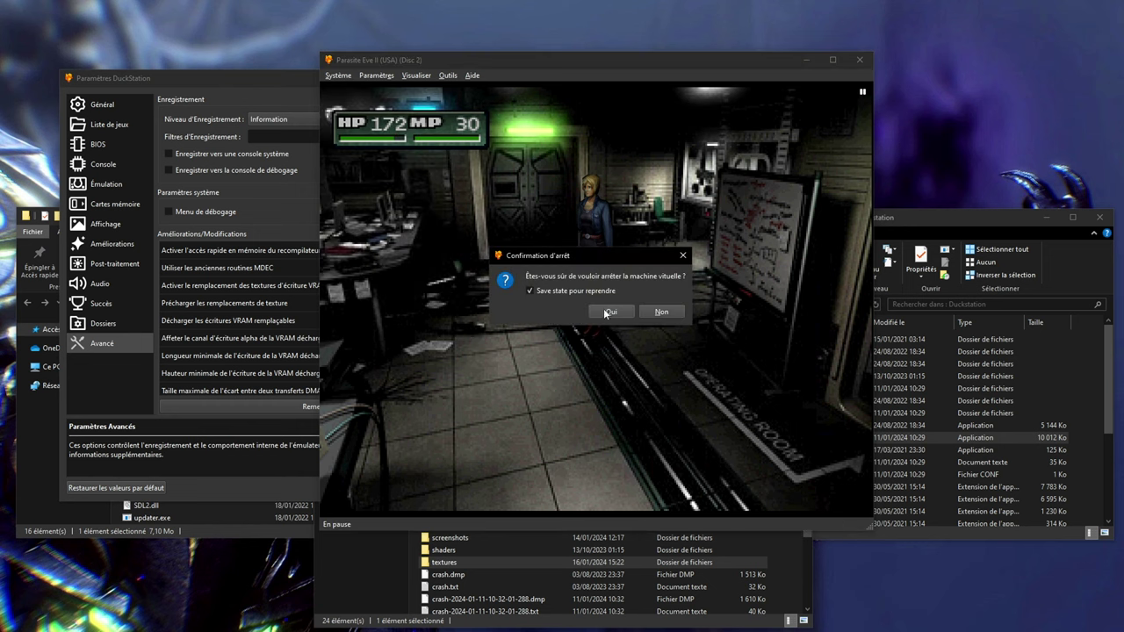
pyautogui.click(608, 313)
# - Place the game list beside the settings and restart Parasite Eve II (USA) (Disc 2) from its resume save state
pyautogui.moveTo(591, 68); pyautogui.dragTo(758, 63)
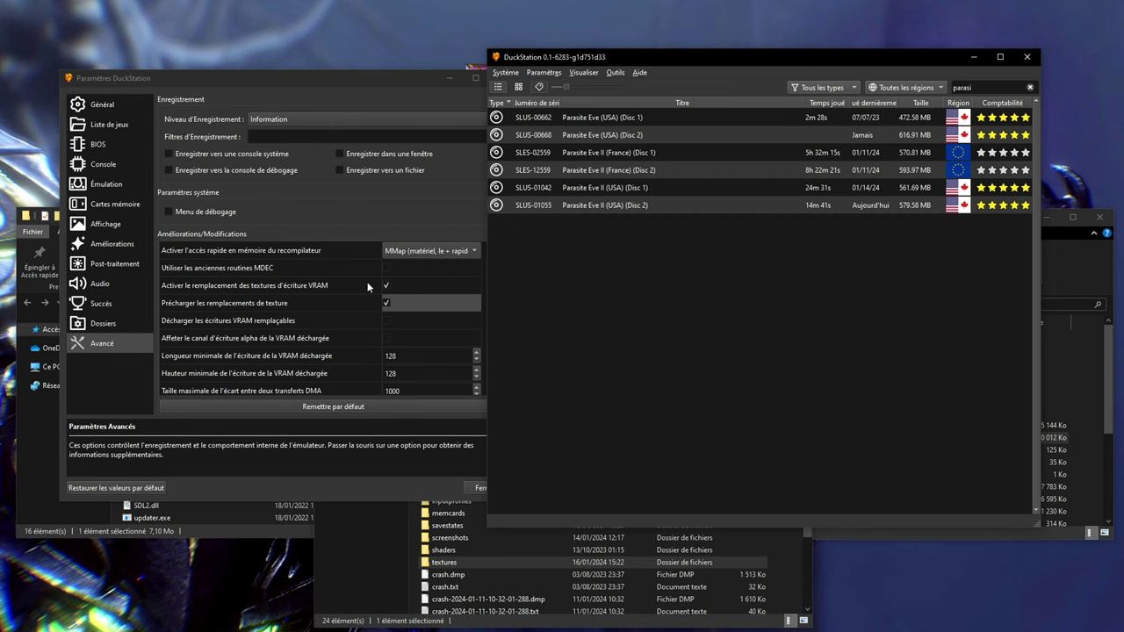
pyautogui.doubleClick(648, 206)
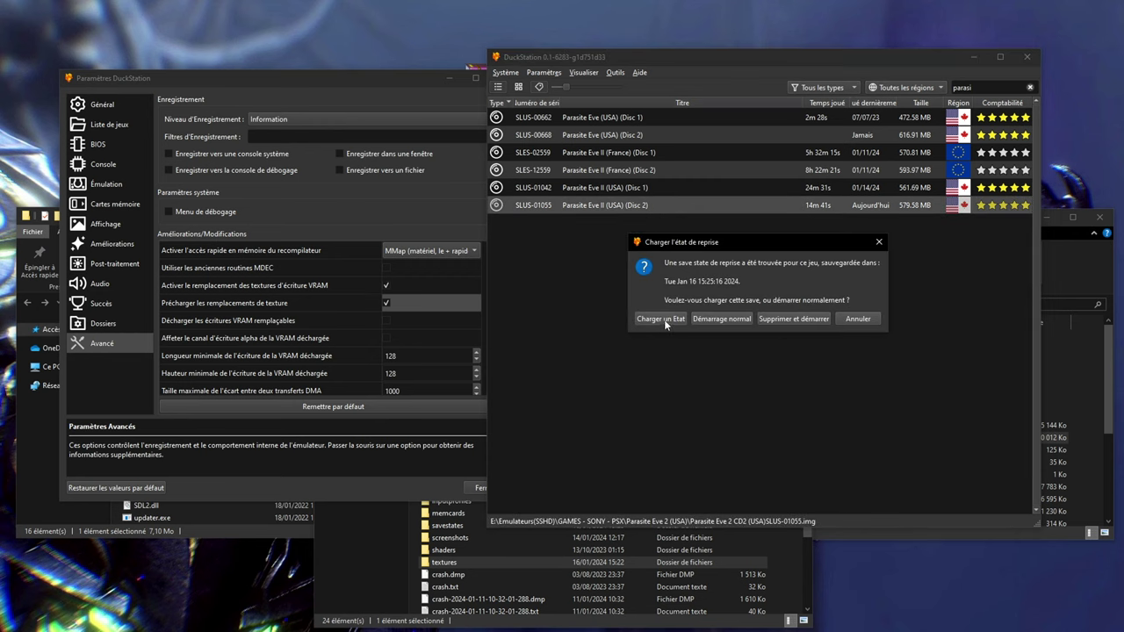
pyautogui.click(665, 320)
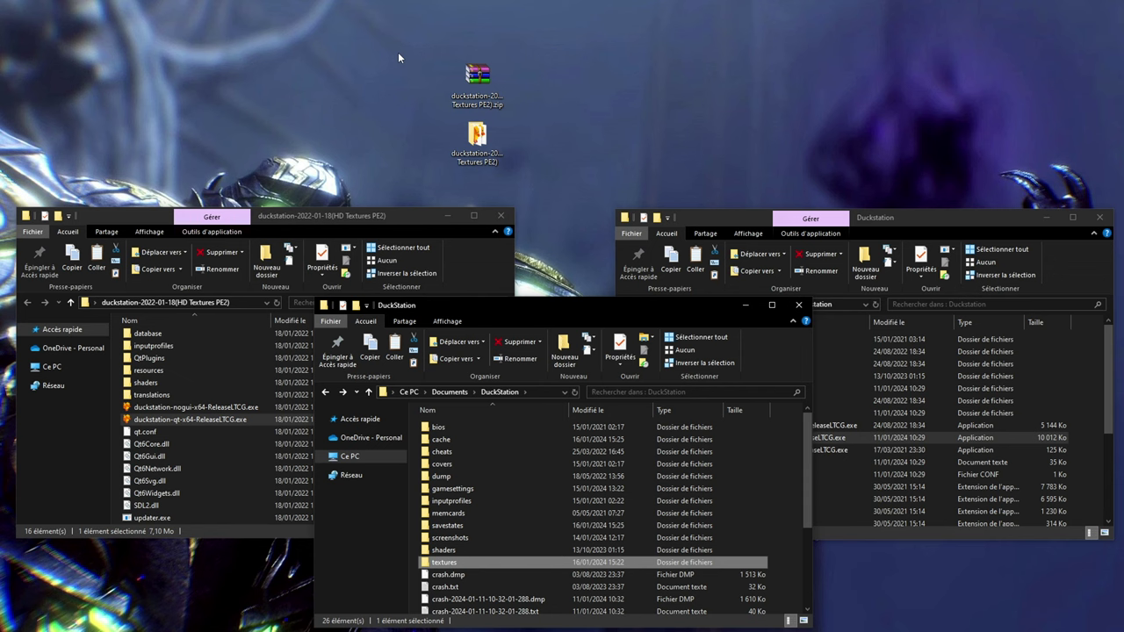
# - Launch duckstation-qt-x64-ReleaseLTCG.exe from the duckstation-2022-01-18(HD Textures PE2) folder
pyautogui.click(387, 221)
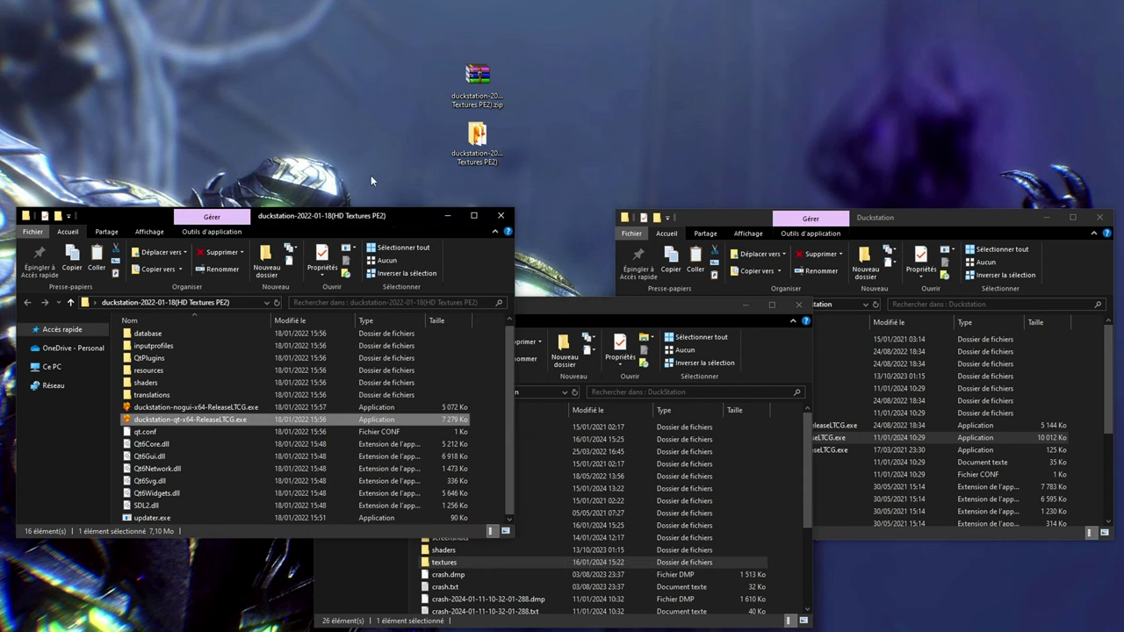
pyautogui.click(483, 104)
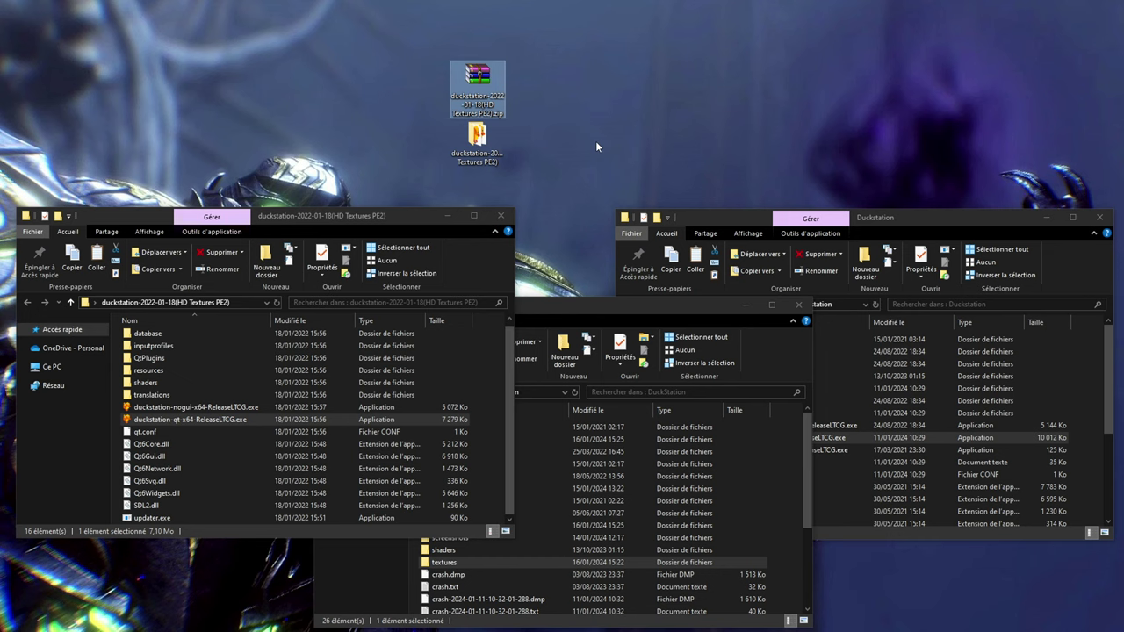
pyautogui.click(537, 113)
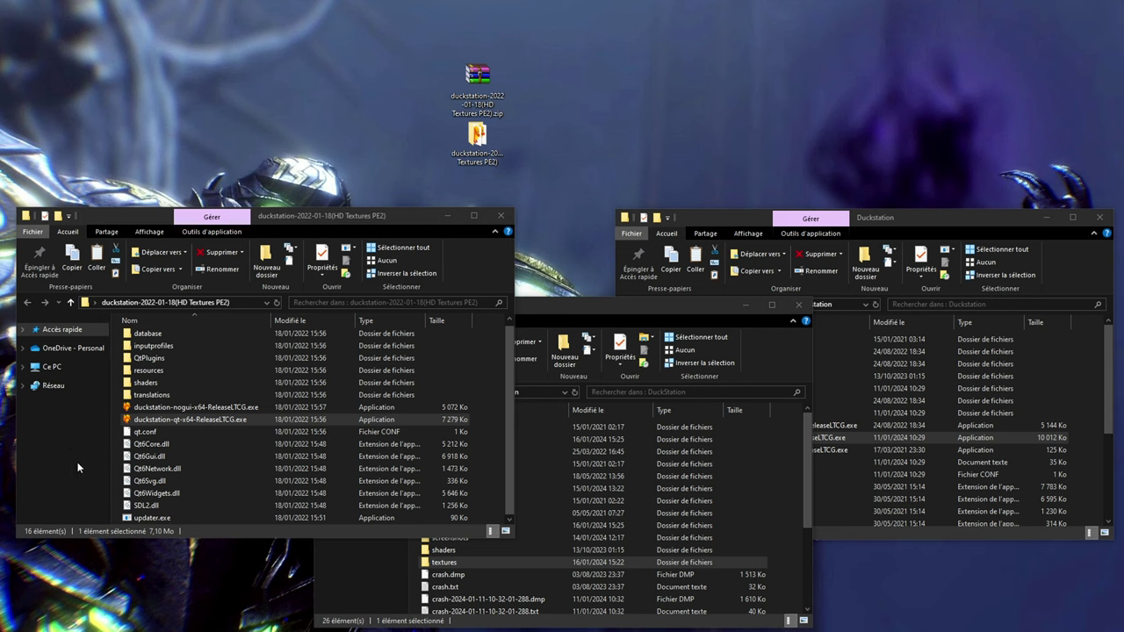
pyautogui.click(477, 136)
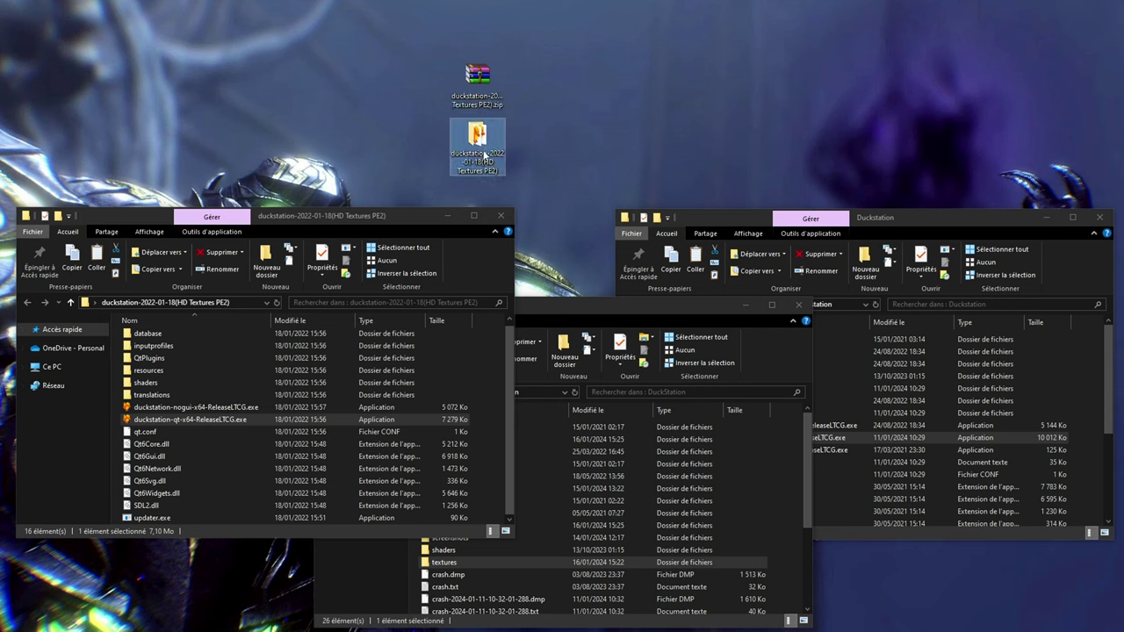
pyautogui.click(79, 457)
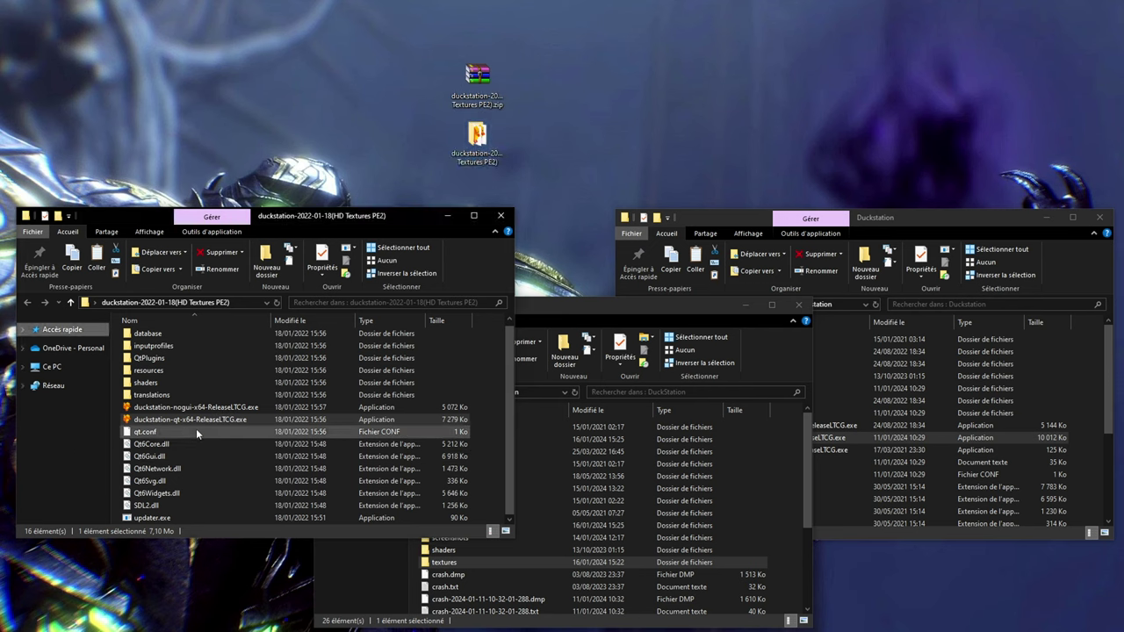
pyautogui.doubleClick(203, 419)
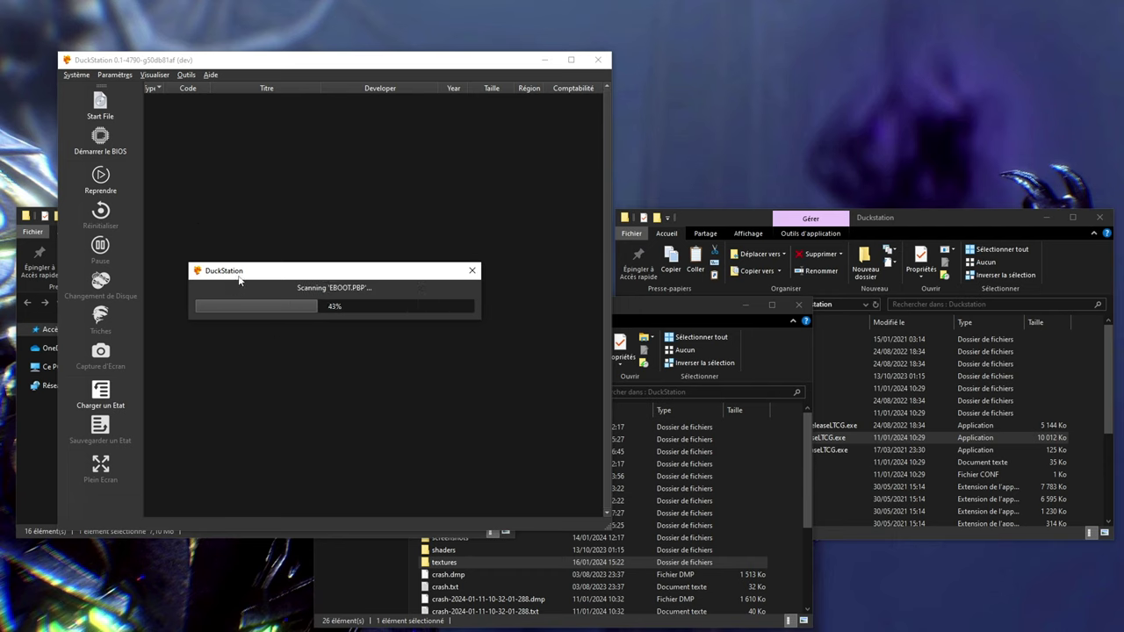
# - Bring the automatic update notice to the front and skip the offered update
pyautogui.click(660, 304)
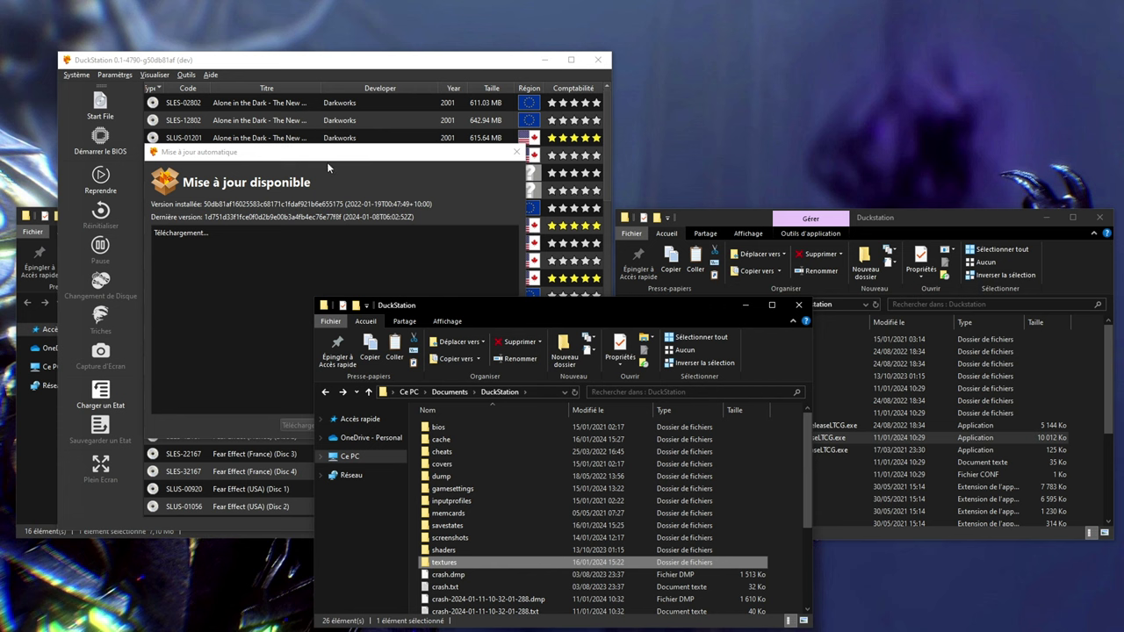
pyautogui.click(333, 164)
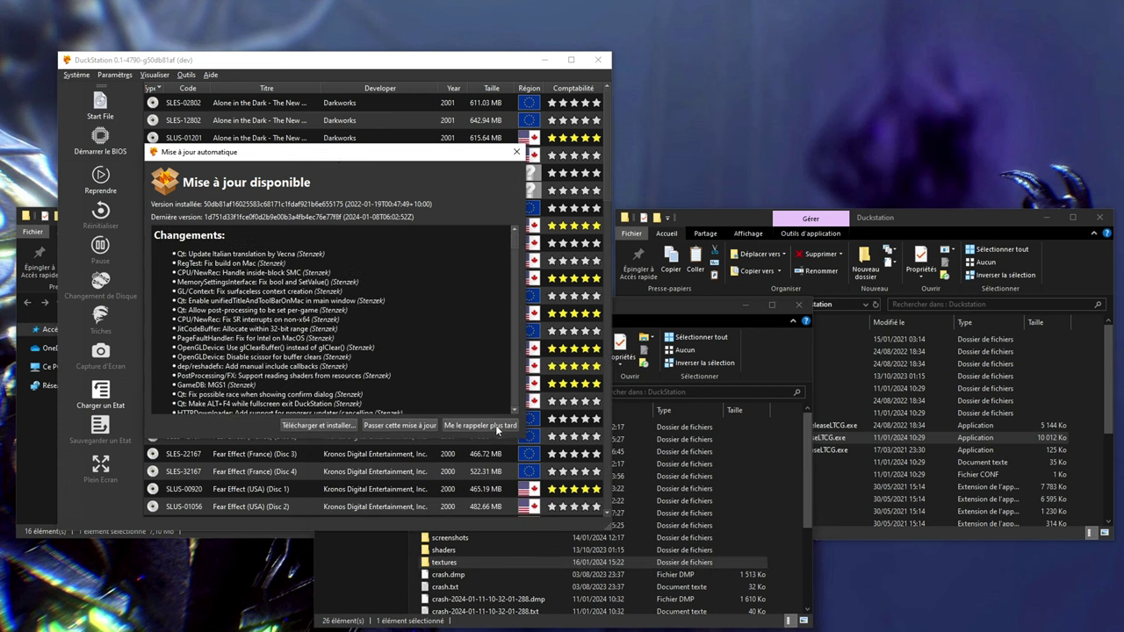
pyautogui.click(400, 426)
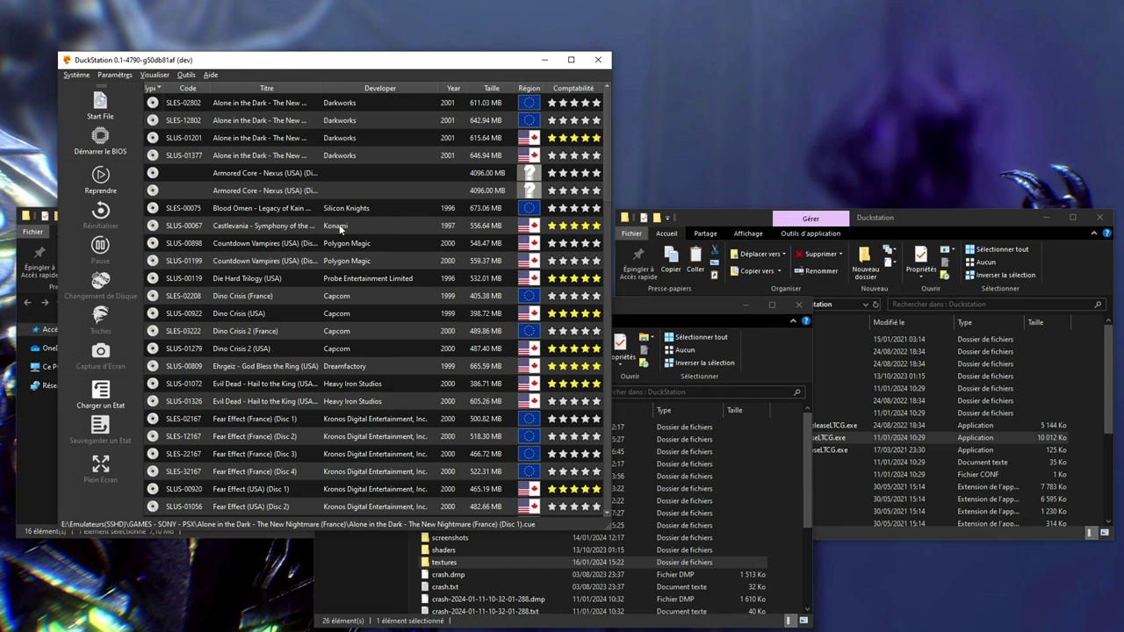
# - Disable "Preload Texture Replacements" and "Enable VRAM Write Texture Replacement" in the advanced settings
pyautogui.click(114, 75)
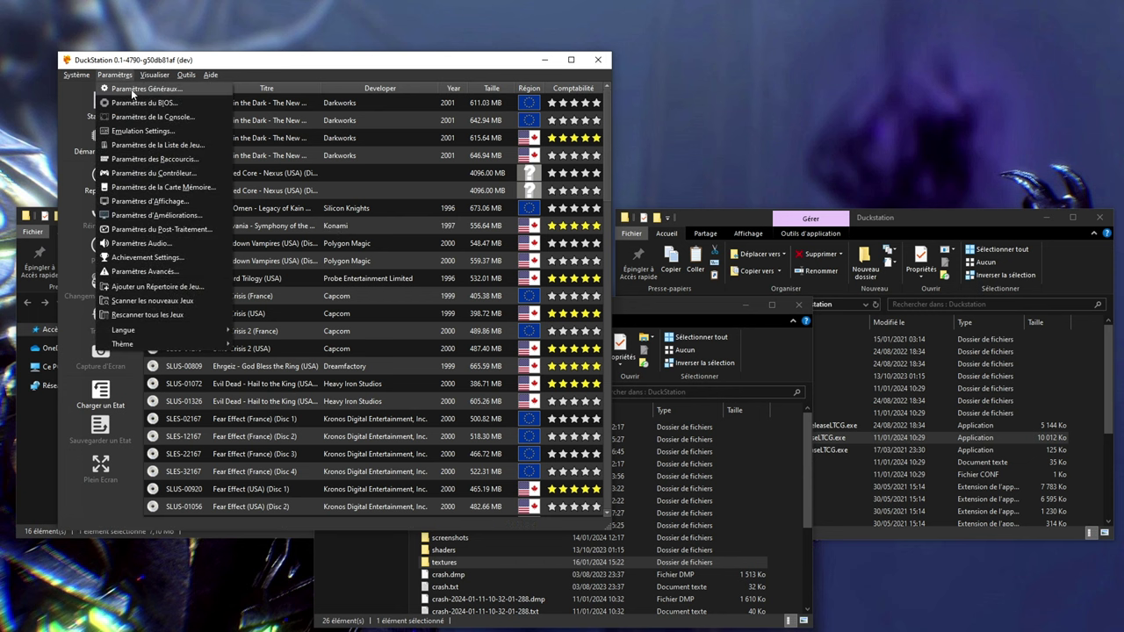
pyautogui.click(132, 90)
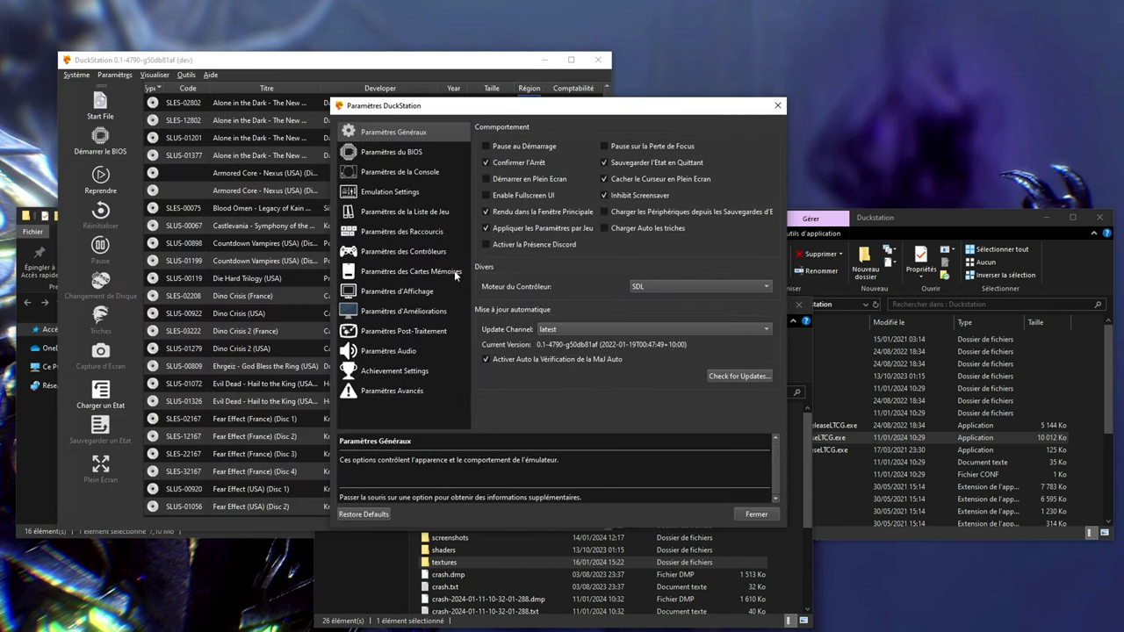
pyautogui.click(394, 392)
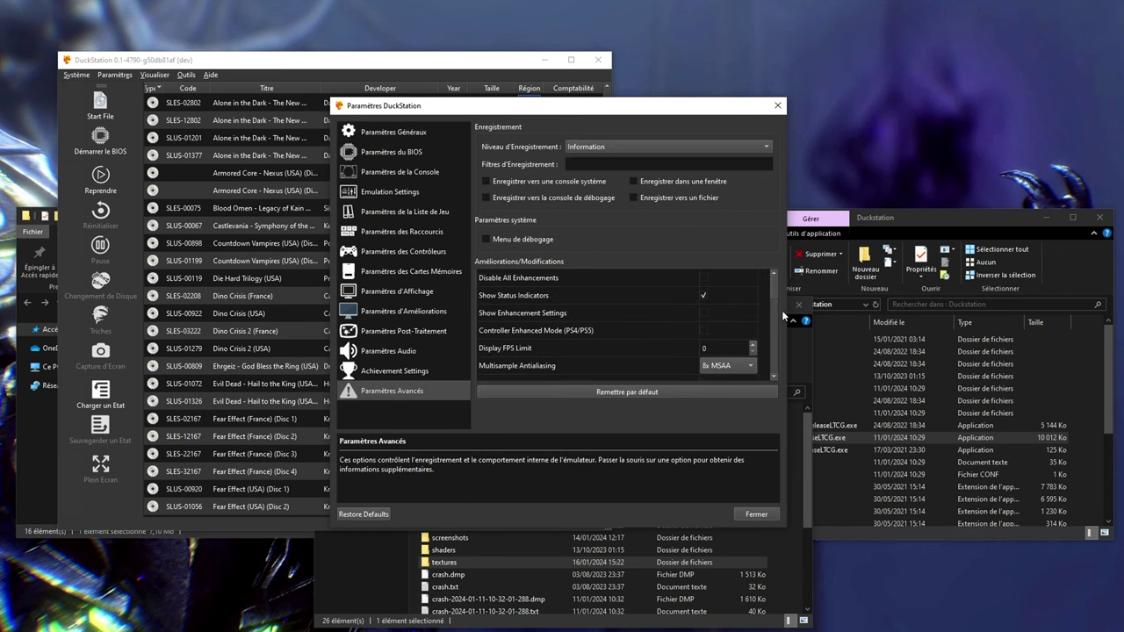
pyautogui.moveTo(776, 297); pyautogui.dragTo(773, 332)
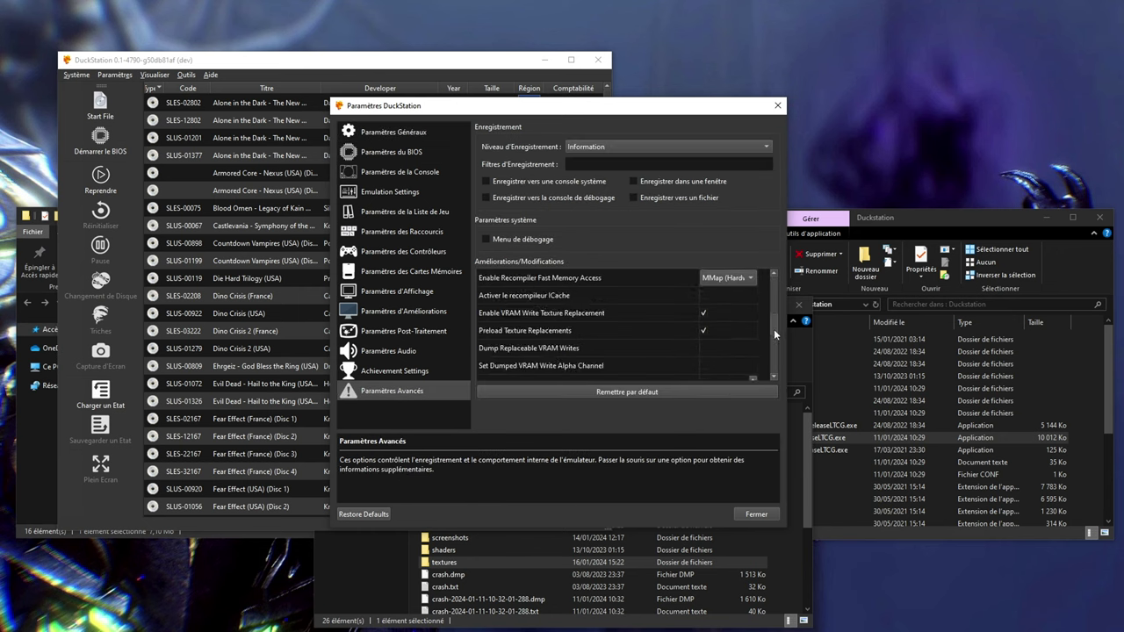
pyautogui.click(703, 331)
pyautogui.click(702, 313)
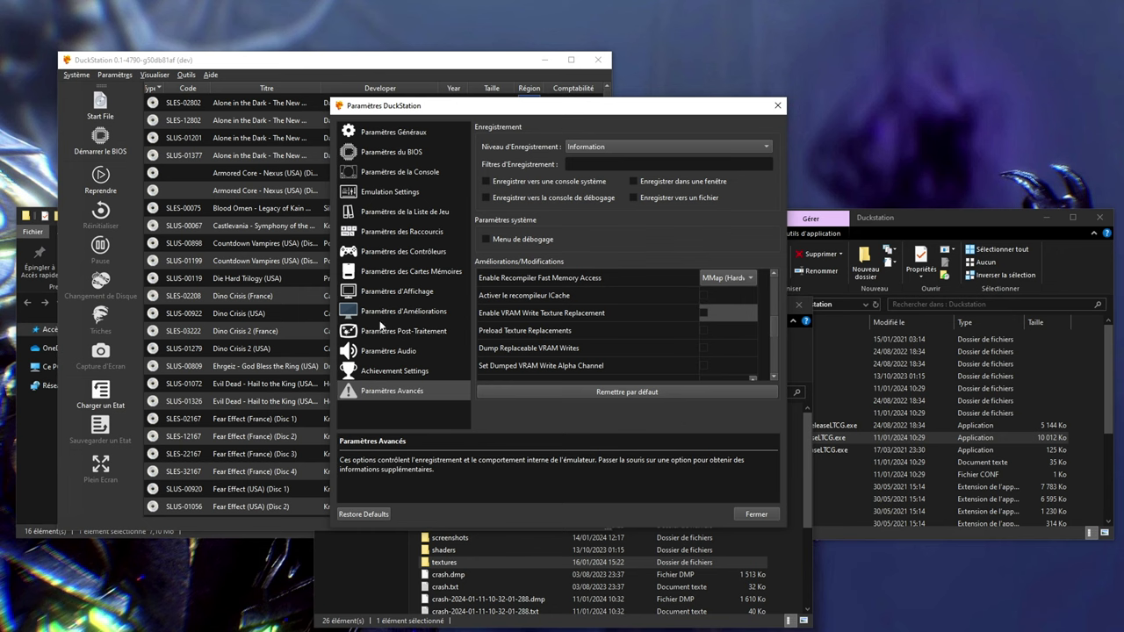
# - Check the internal resolution scale in the enhancement settings and close the settings window
pyautogui.click(377, 313)
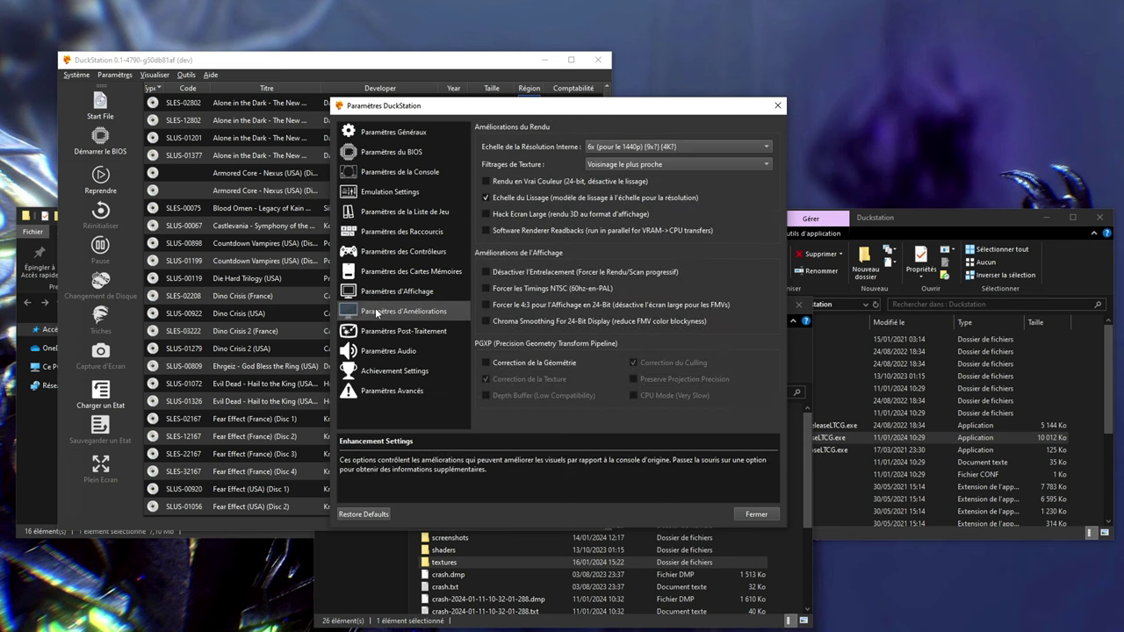
pyautogui.moveTo(617, 148)
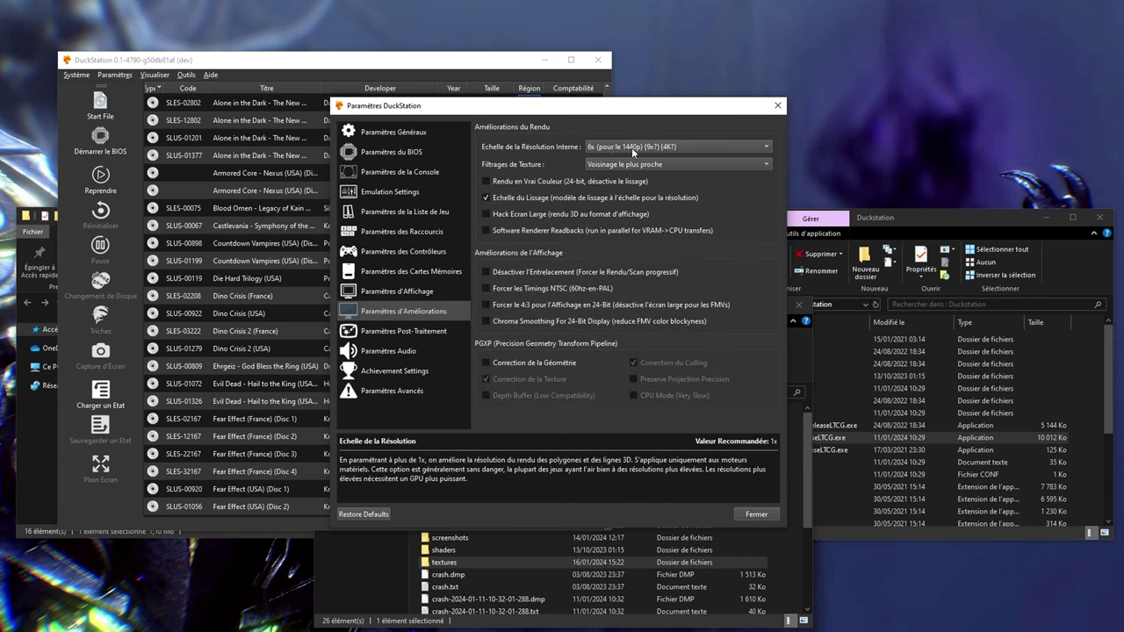
pyautogui.click(777, 105)
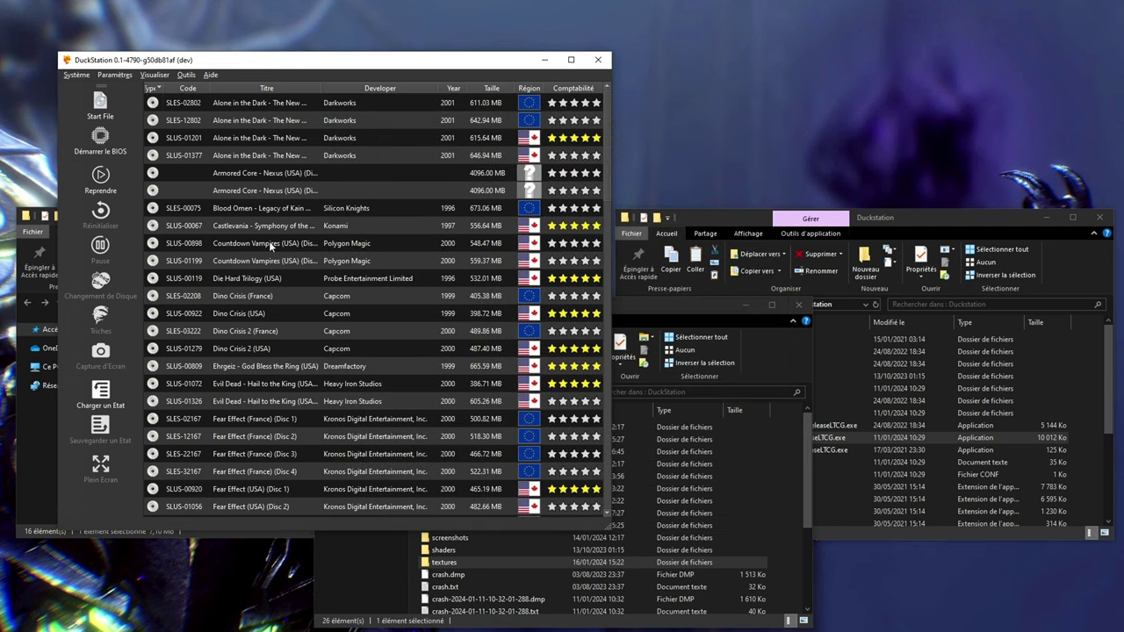
# - Start Parasite Eve II (USA) (Disc 2) from the game list and dismiss the save state error
pyautogui.press('p')
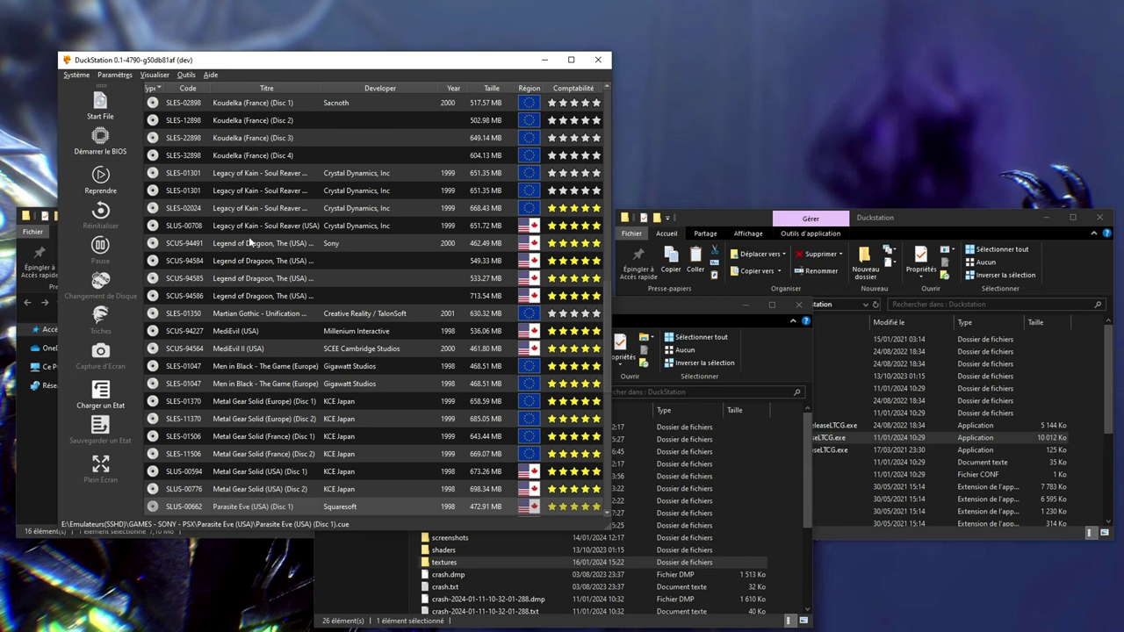
pyautogui.scroll(-5, 264, 350)
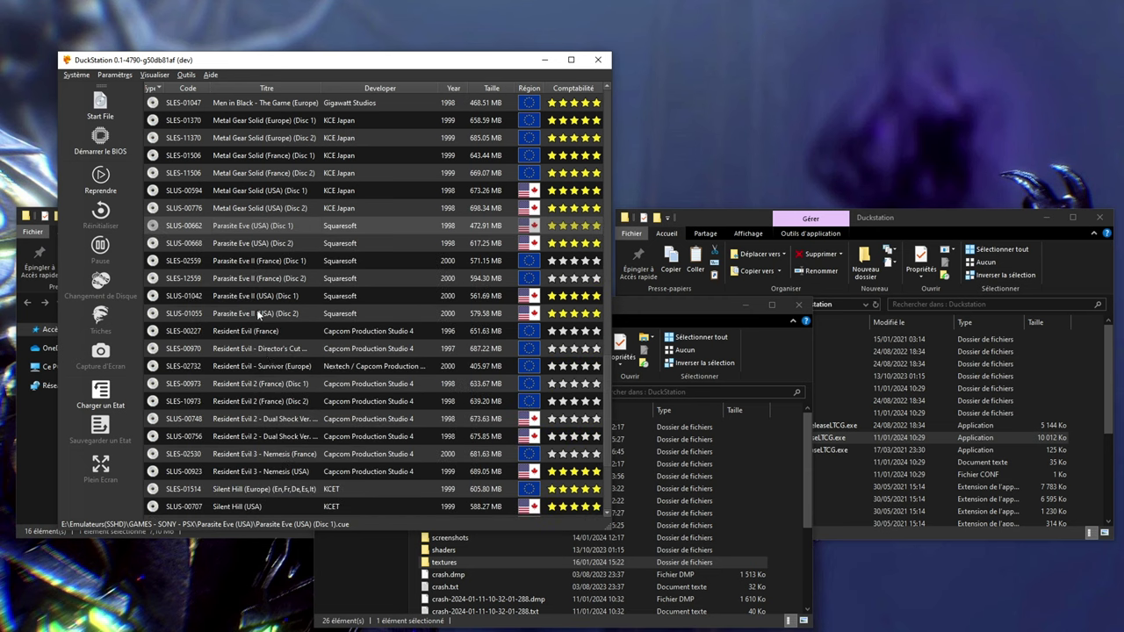
pyautogui.click(258, 313)
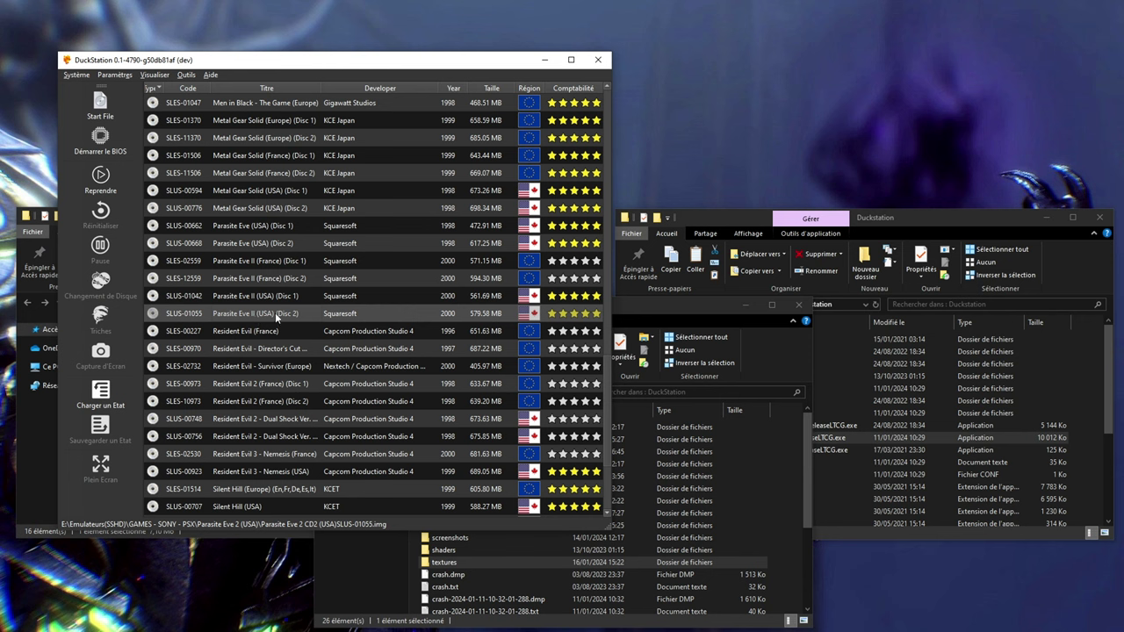
pyautogui.doubleClick(269, 319)
pyautogui.doubleClick(270, 319)
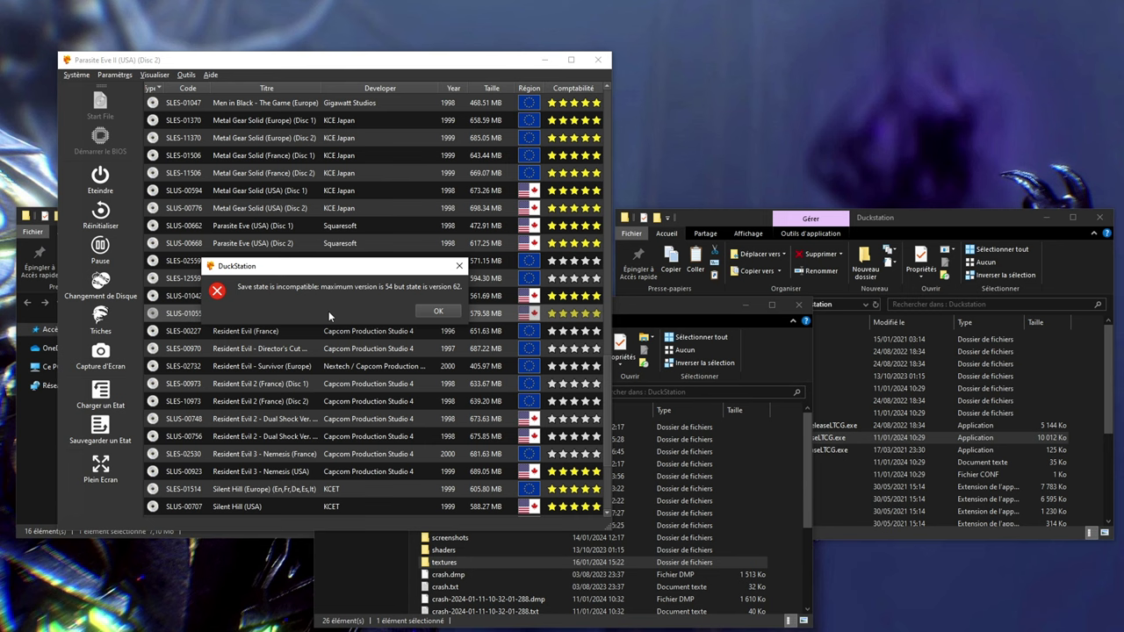
pyautogui.click(438, 311)
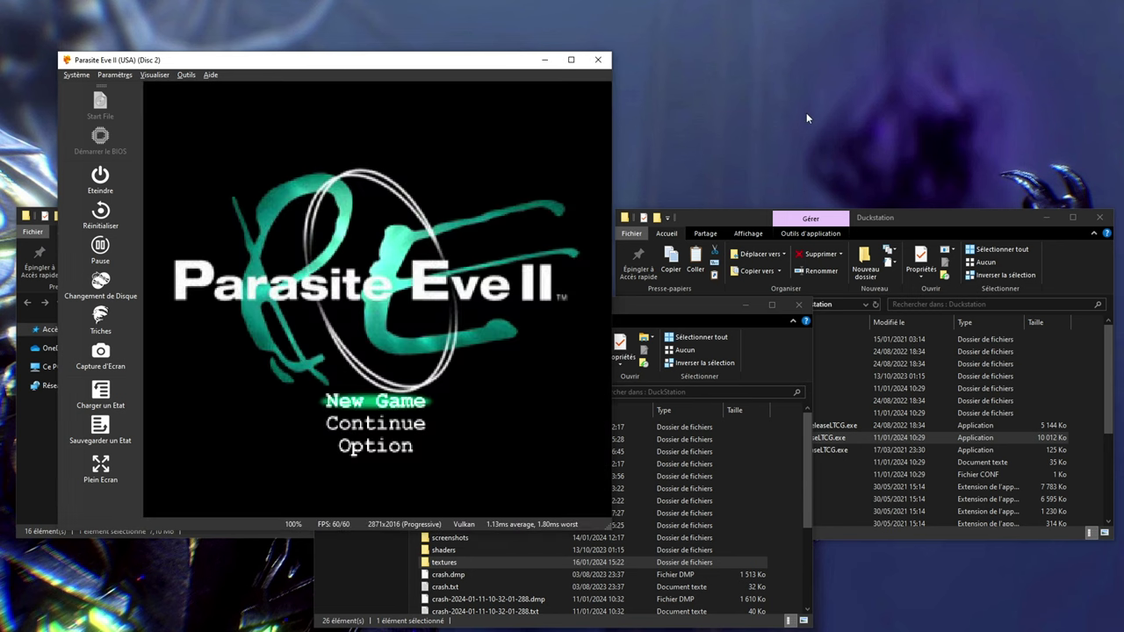
# - Continue from the title screen and load the "Sterilization Room (6)" save from the memory card
pyautogui.press('Down')
pyautogui.press('Down')
pyautogui.press('Up')
pyautogui.press('Return')
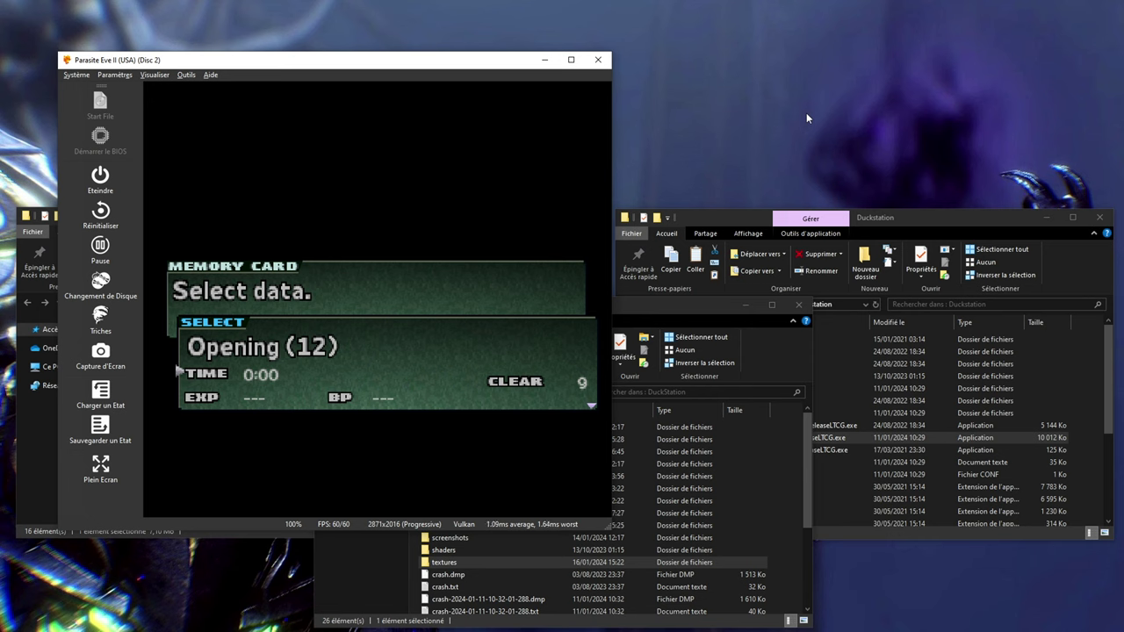
pyautogui.press('Down')
pyautogui.press('Up')
pyautogui.press('Down')
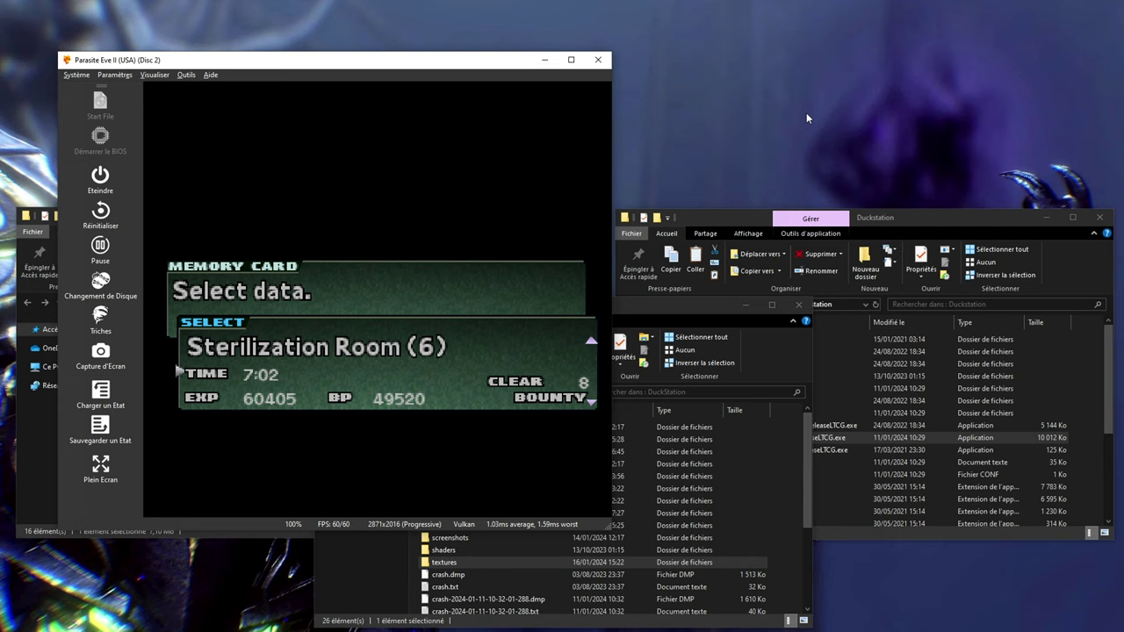
pyautogui.press('Up')
pyautogui.press('Down')
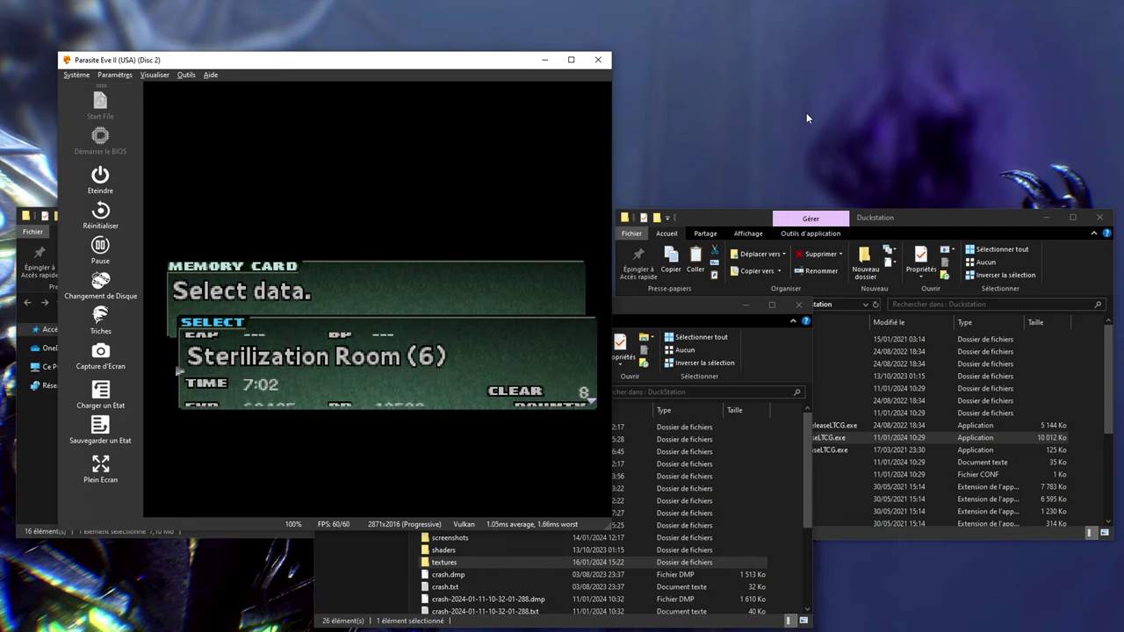
pyautogui.press('Return')
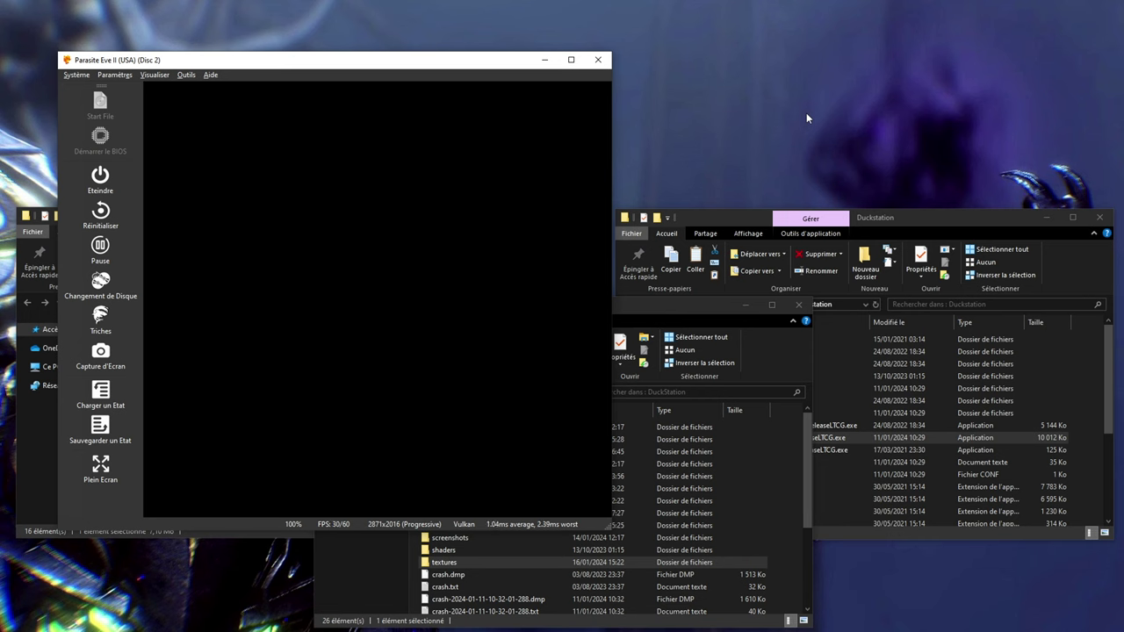
# - Walk the character through the sterilization room and into the adjoining corridor
pyautogui.press('w')
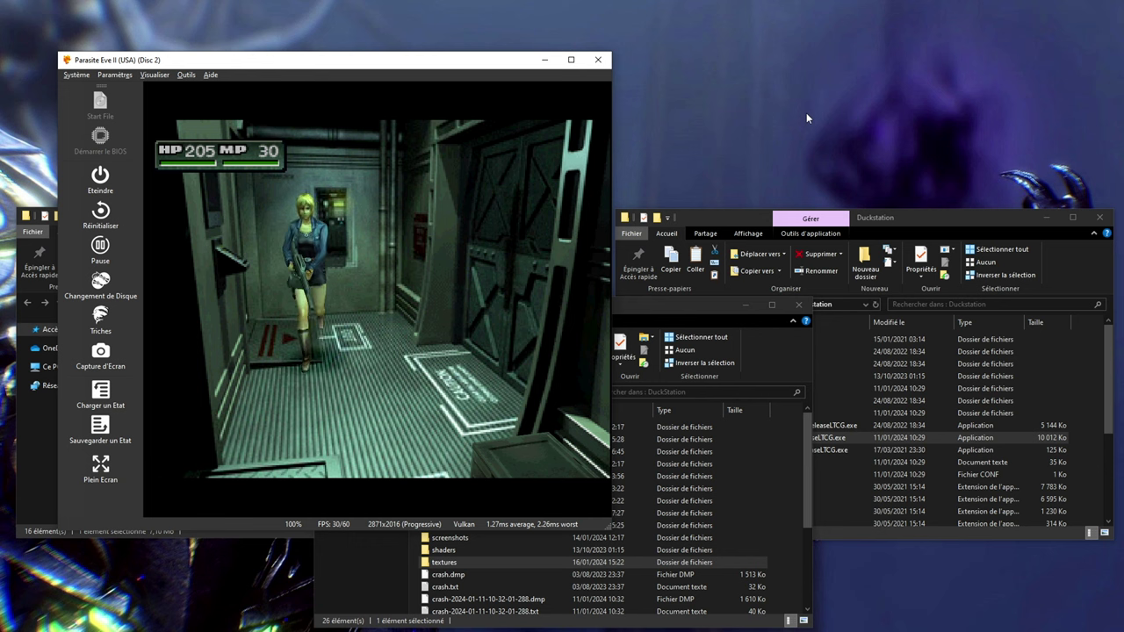
pyautogui.press('w')
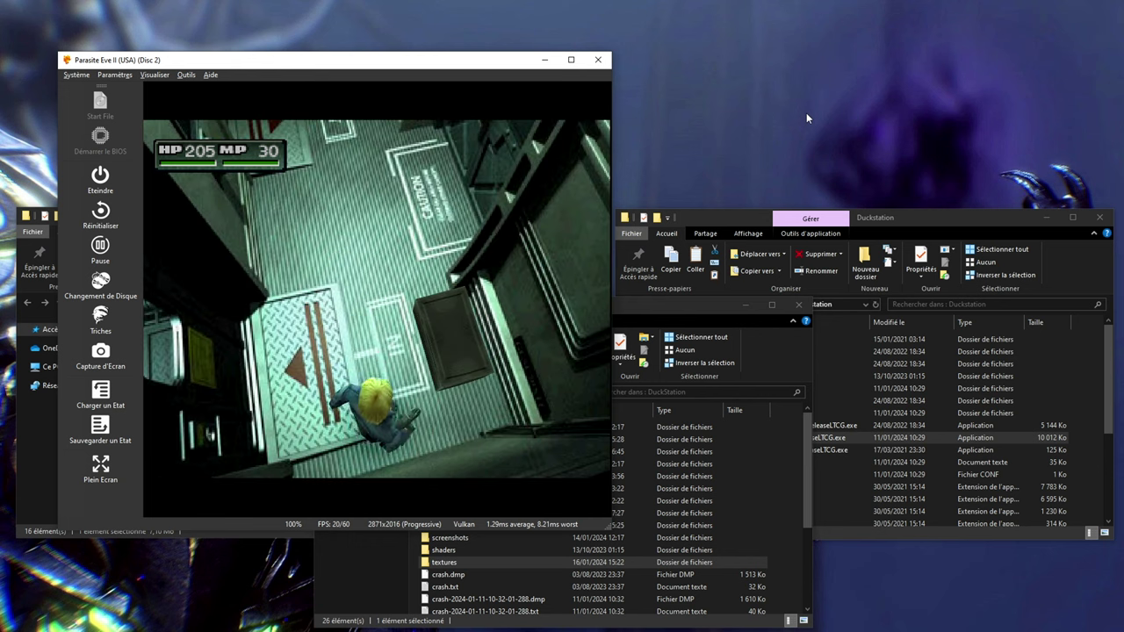
pyautogui.press('w')
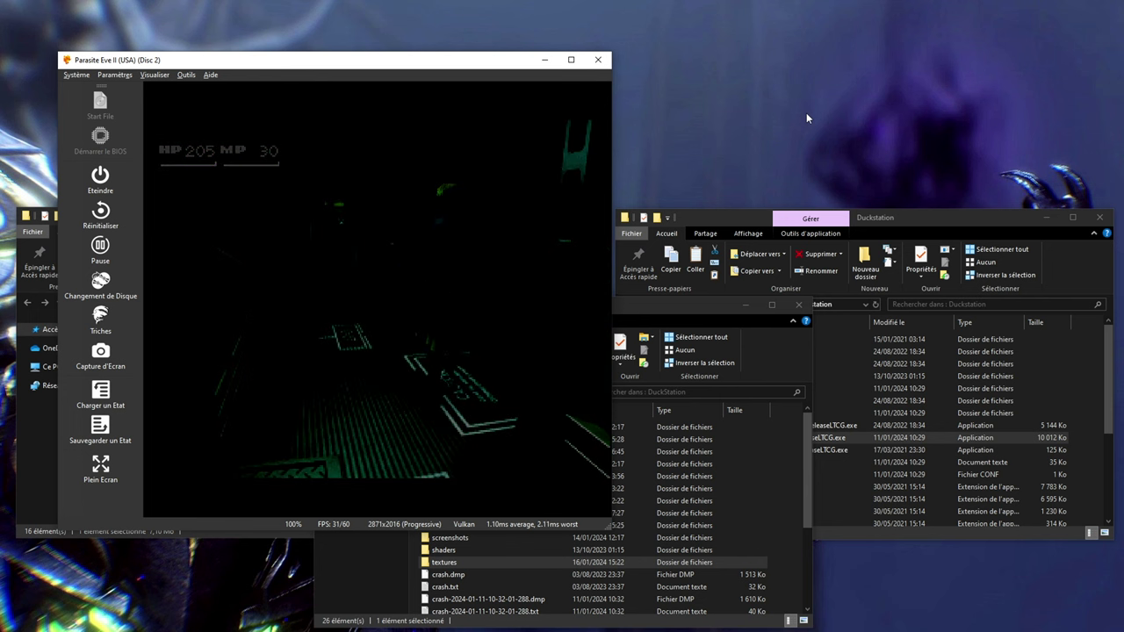
pyautogui.press('w')
pyautogui.press('a')
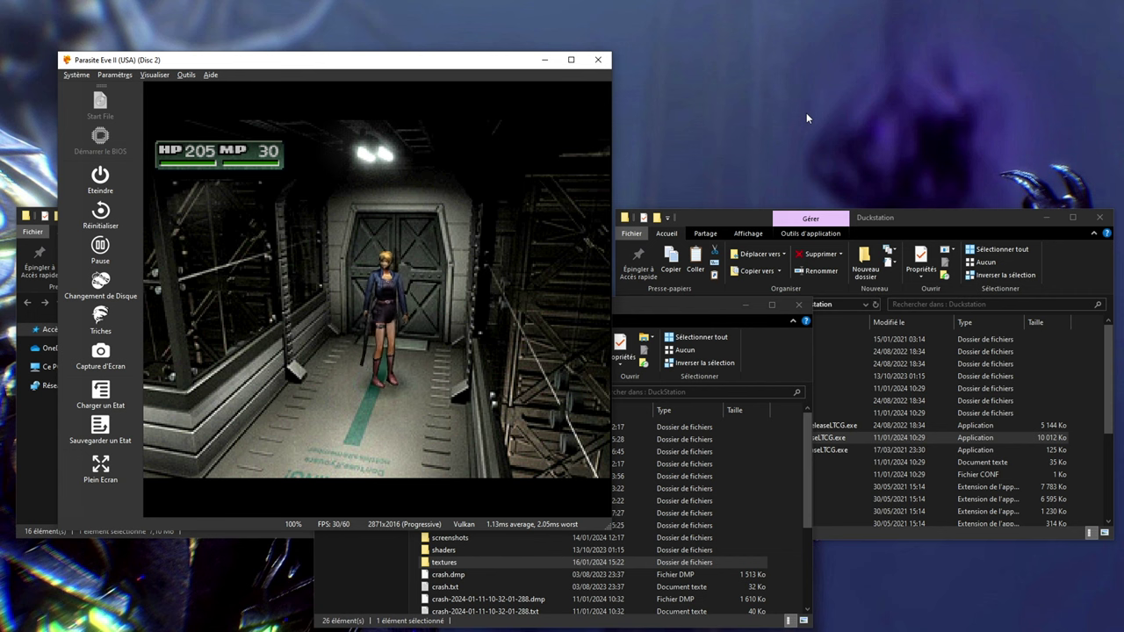
# - Place the advanced settings beside the game and enable "Enable VRAM Write Texture Replacement" and "Preload Texture Replacements"
pyautogui.click(114, 75)
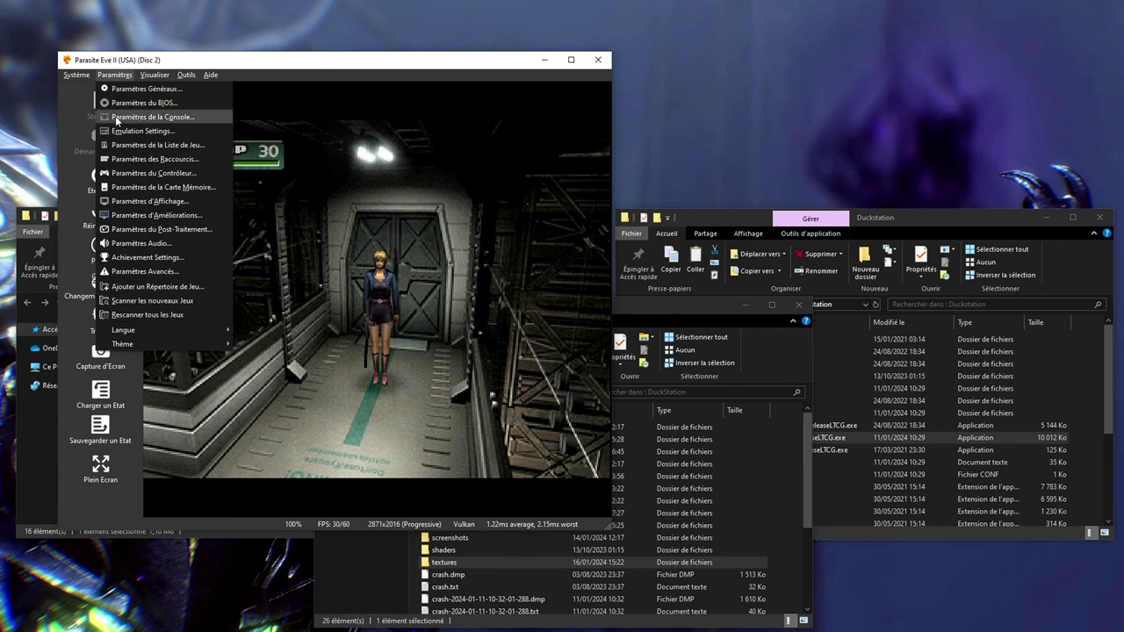
pyautogui.click(149, 92)
pyautogui.click(162, 370)
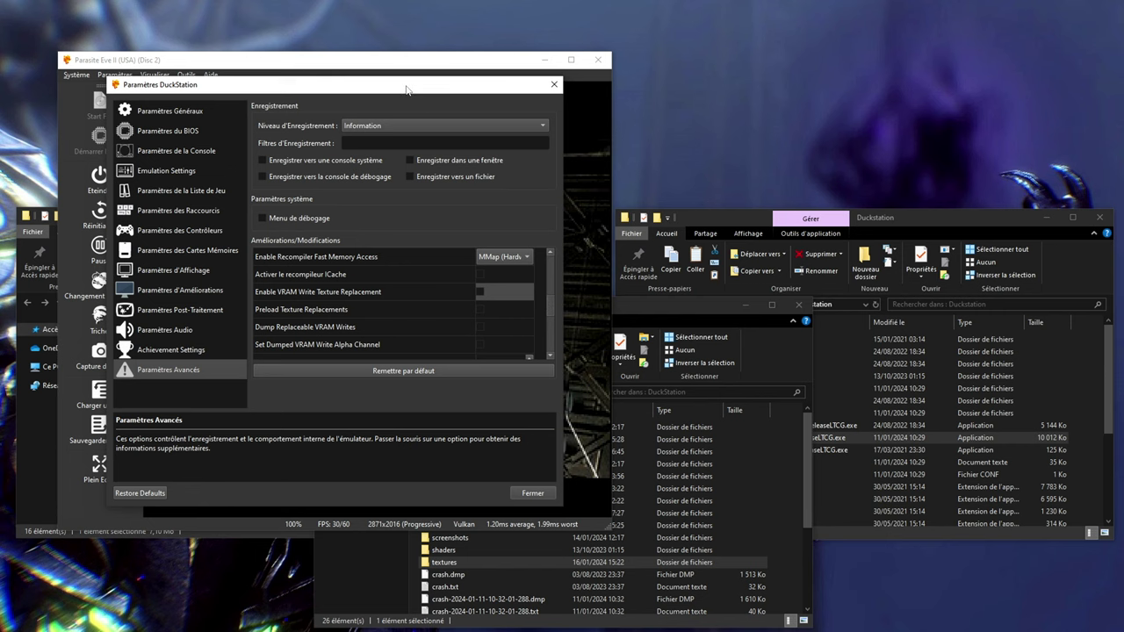
pyautogui.moveTo(406, 88); pyautogui.dragTo(809, 88)
pyautogui.click(882, 291)
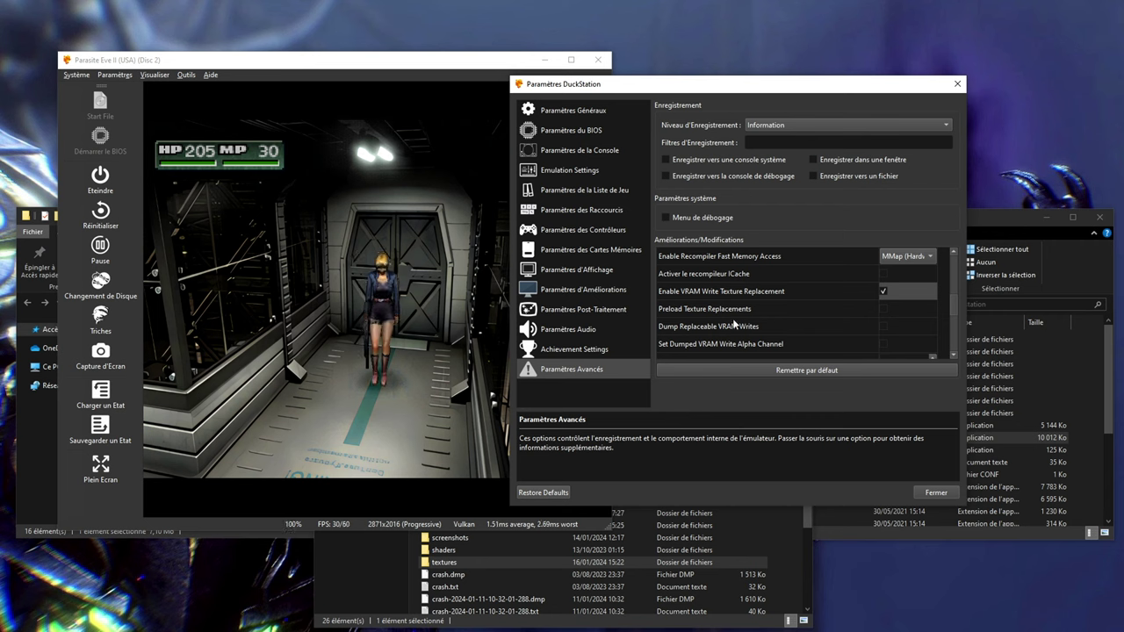
pyautogui.click(883, 309)
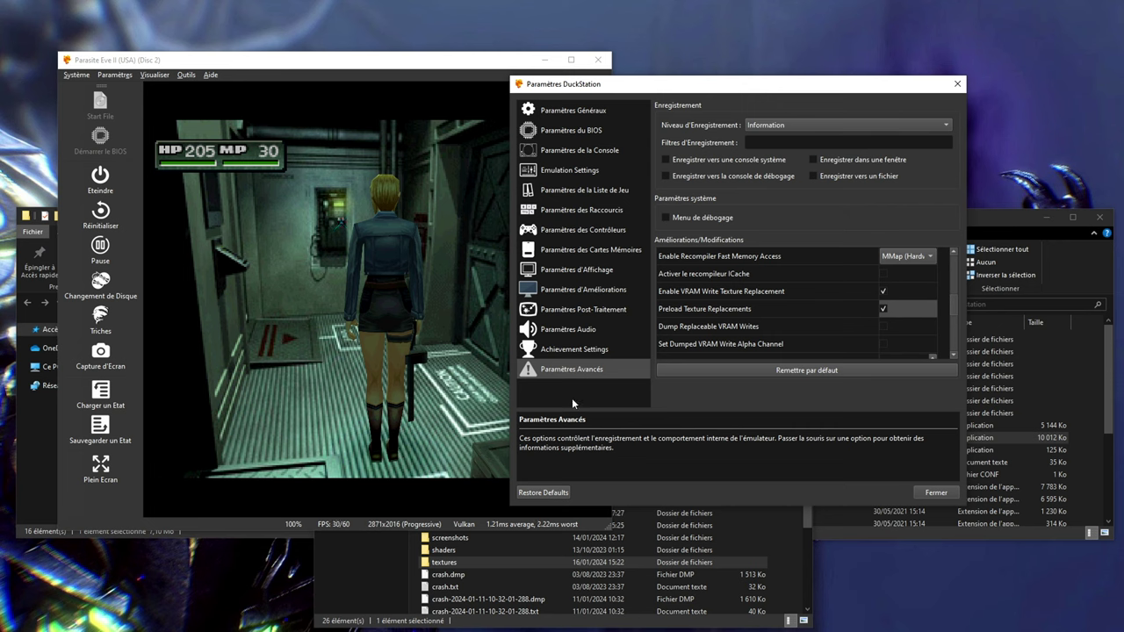
# - Switch "Enable VRAM Write Texture Replacement" off and back on to compare the corridor, and move the settings window further from the game
pyautogui.click(882, 293)
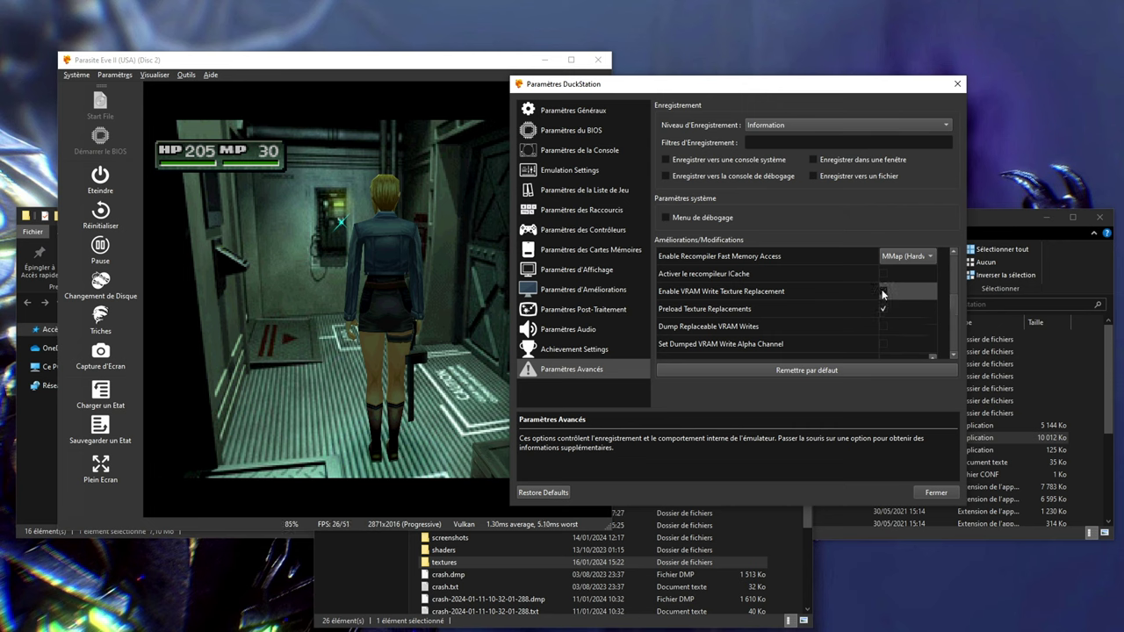
pyautogui.click(882, 292)
pyautogui.moveTo(710, 86); pyautogui.dragTo(779, 106)
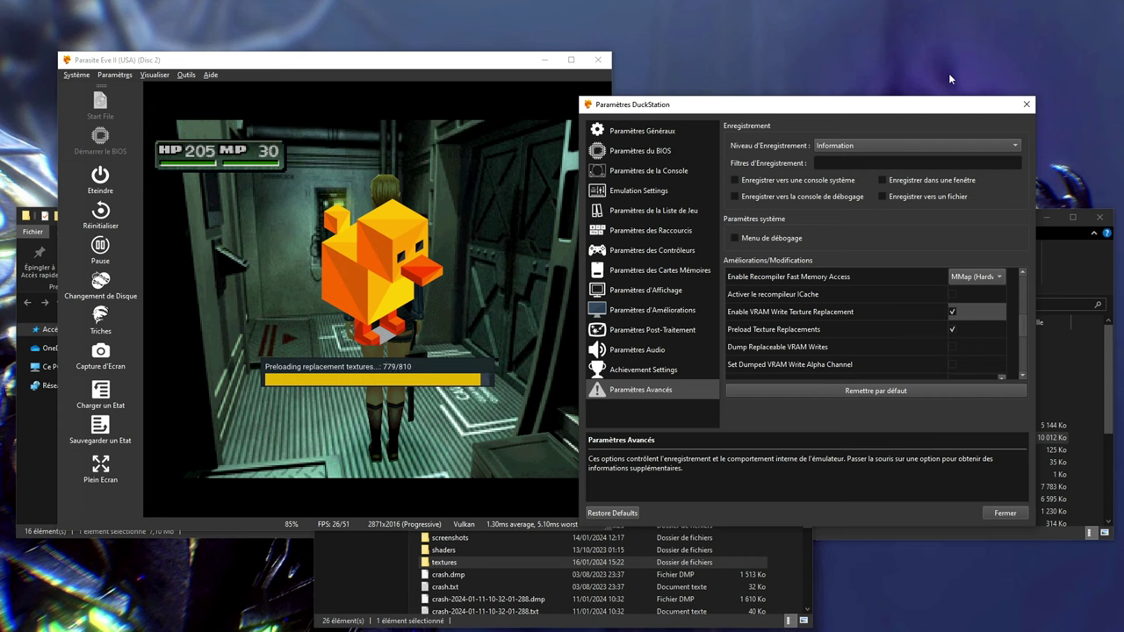
# - Disable "Preload Texture Replacements" and compare the rooms with "Enable VRAM Write Texture Replacement" off and on, leaving it enabled
pyautogui.click(950, 330)
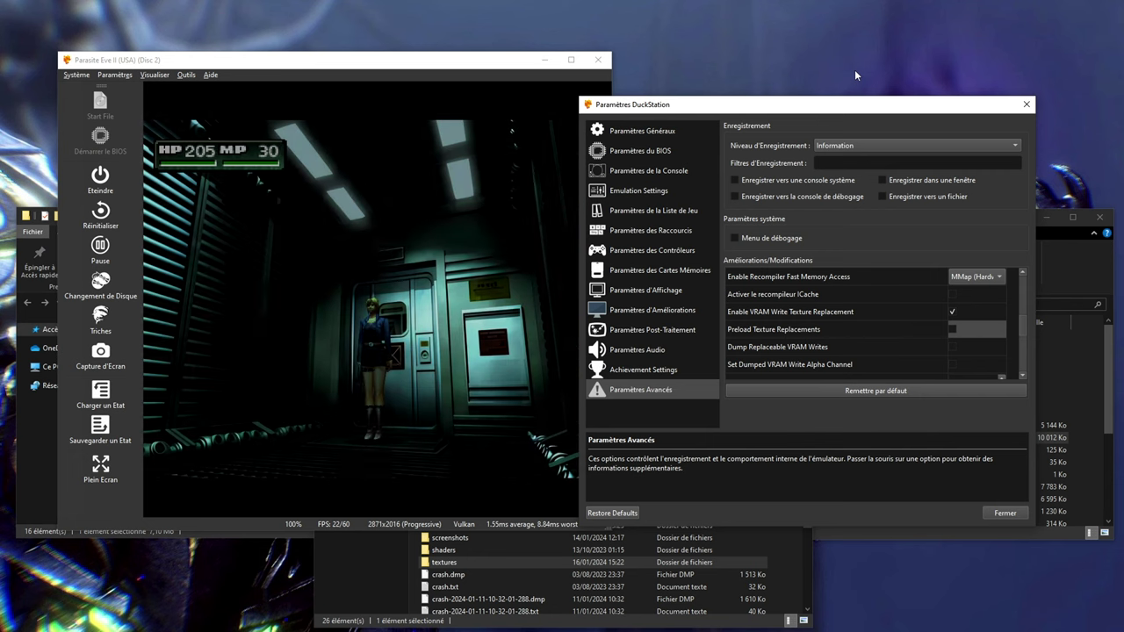
pyautogui.click(953, 313)
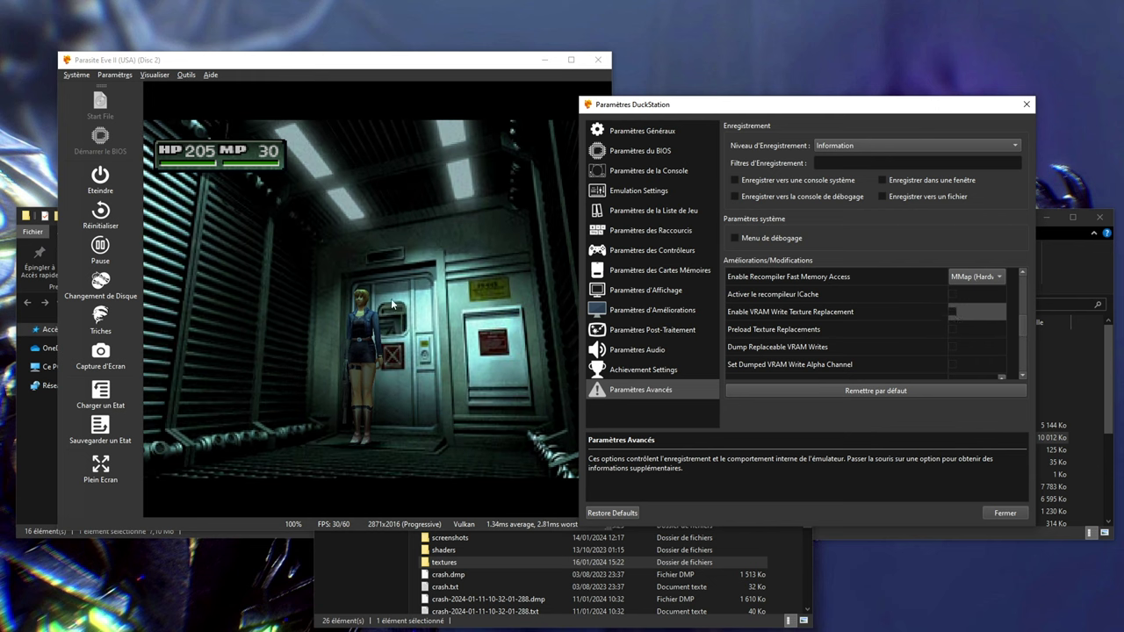
pyautogui.click(956, 309)
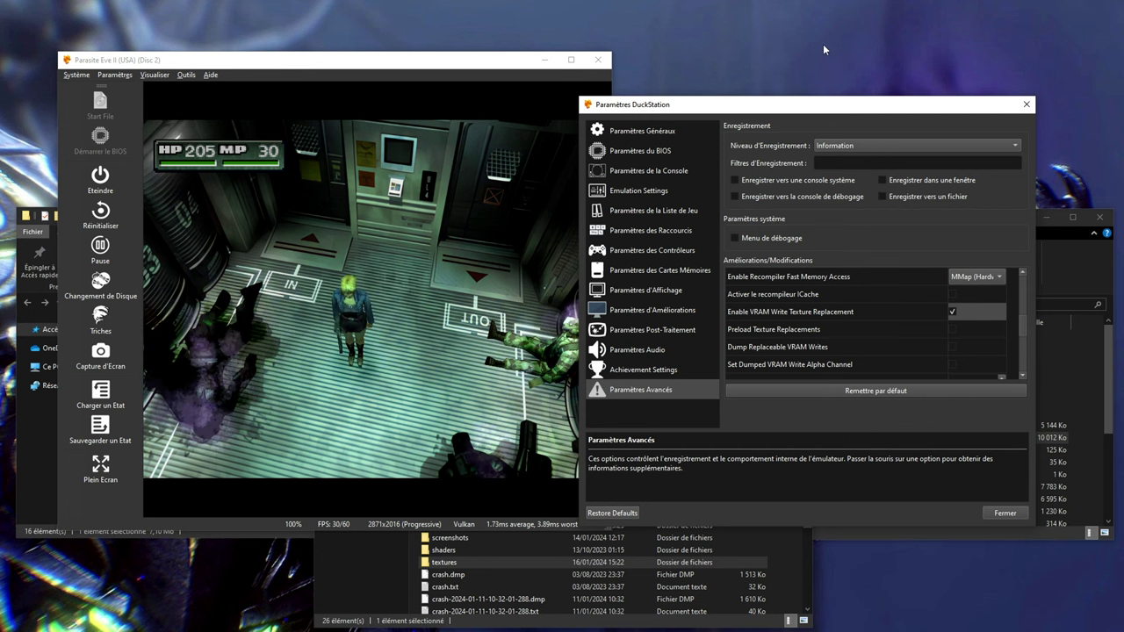
# - Stop the running Parasite Eve II game and close the emulator
pyautogui.click(451, 301)
pyautogui.press('Escape')
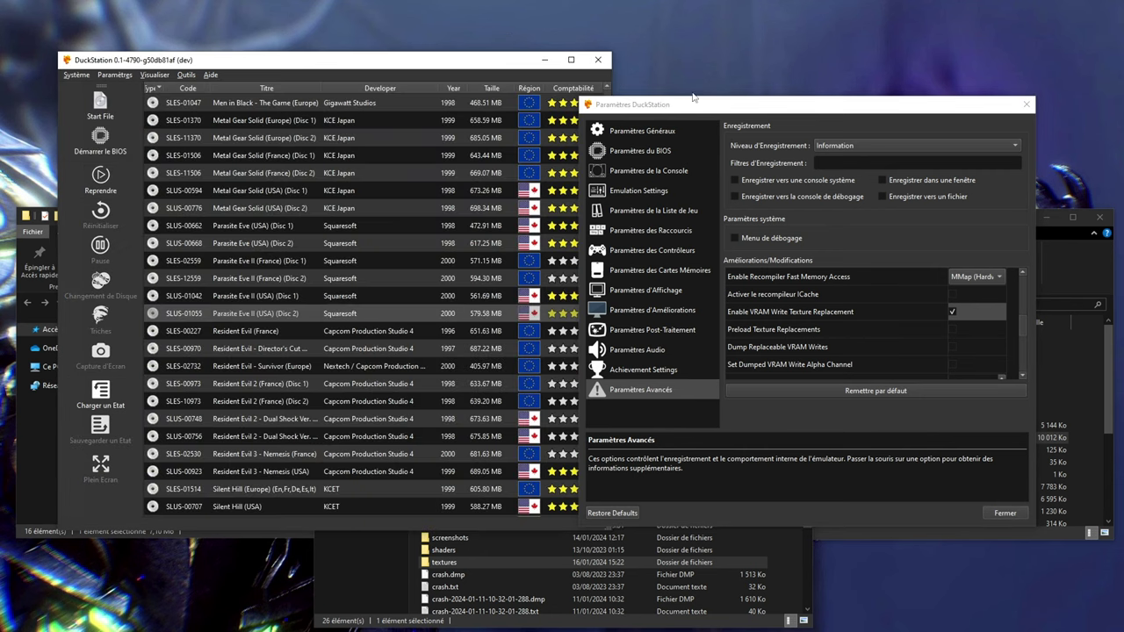
pyautogui.click(598, 60)
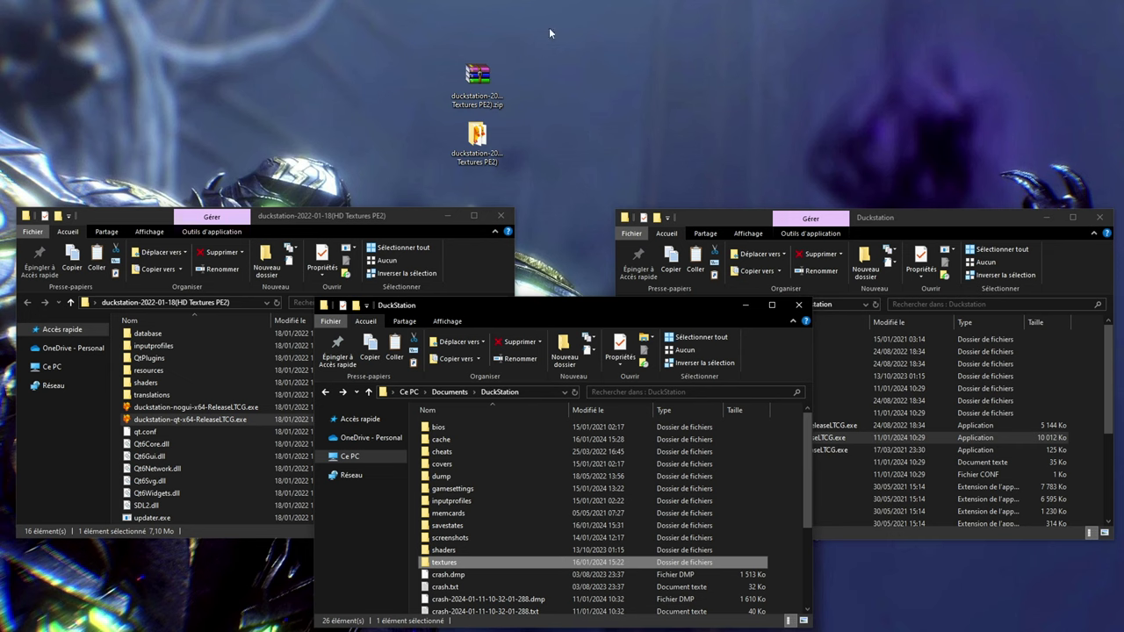
# - Bring the Duckstation and duckstation-2022-01-18(HD Textures PE2) folders to the front and open the textures folder in Documents\DuckStation
pyautogui.click(895, 222)
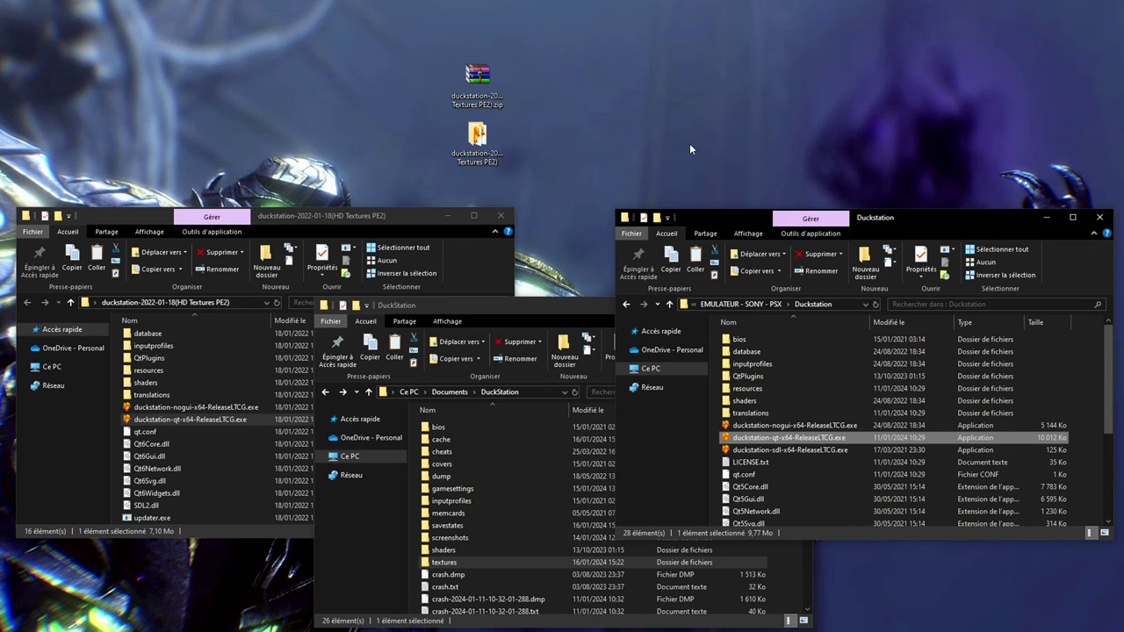
pyautogui.click(397, 219)
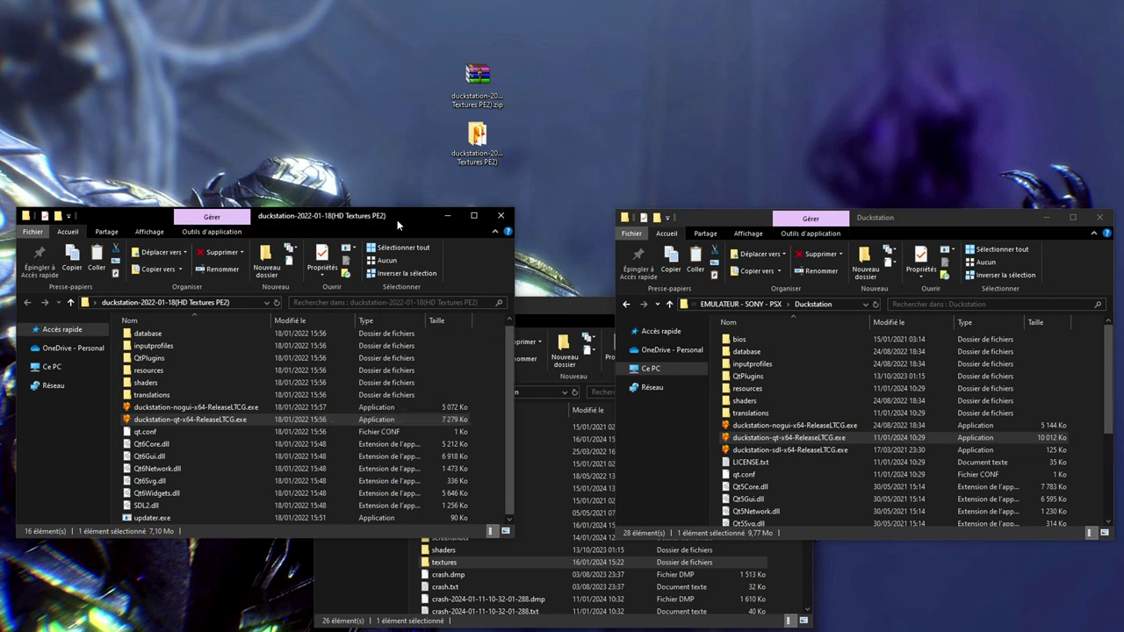
pyautogui.moveTo(553, 164); pyautogui.dragTo(412, 58)
pyautogui.click(600, 142)
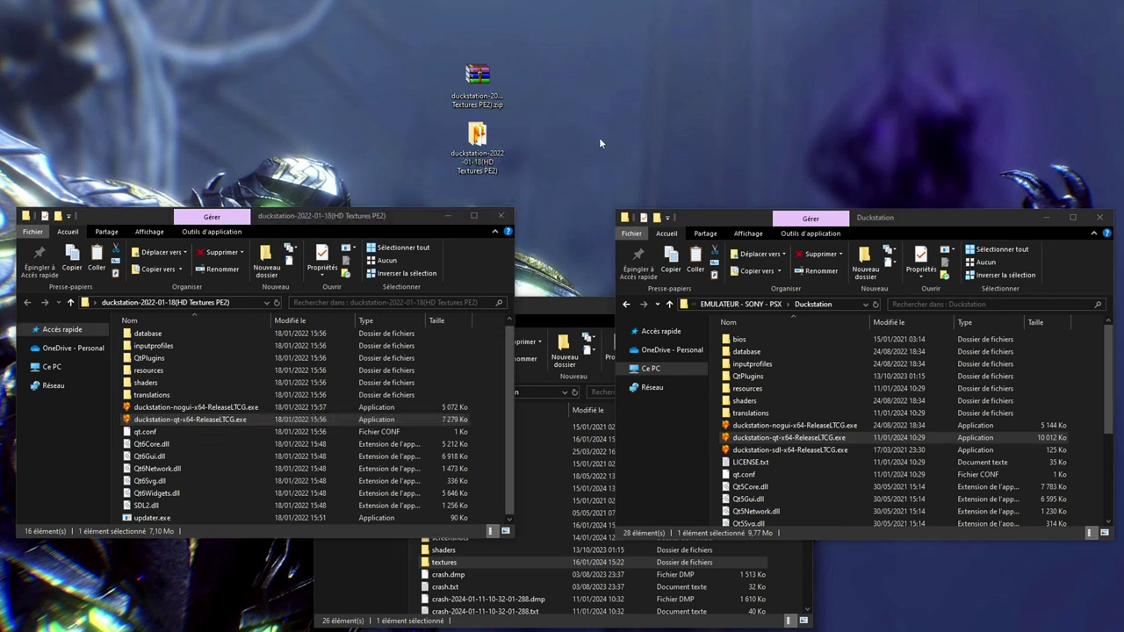
pyautogui.doubleClick(471, 560)
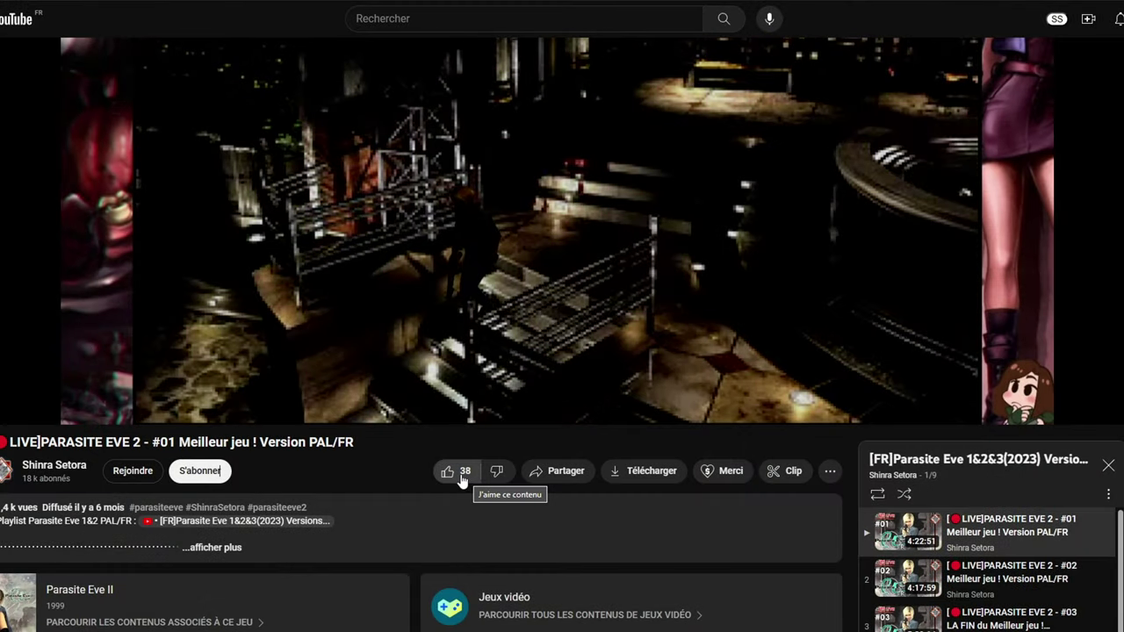
# - On YouTube, like the "PARASITE EVE 2 - #01 Meilleur jeu ! Version PAL/FR" video and open its Super Thanks dialog
pyautogui.click(461, 479)
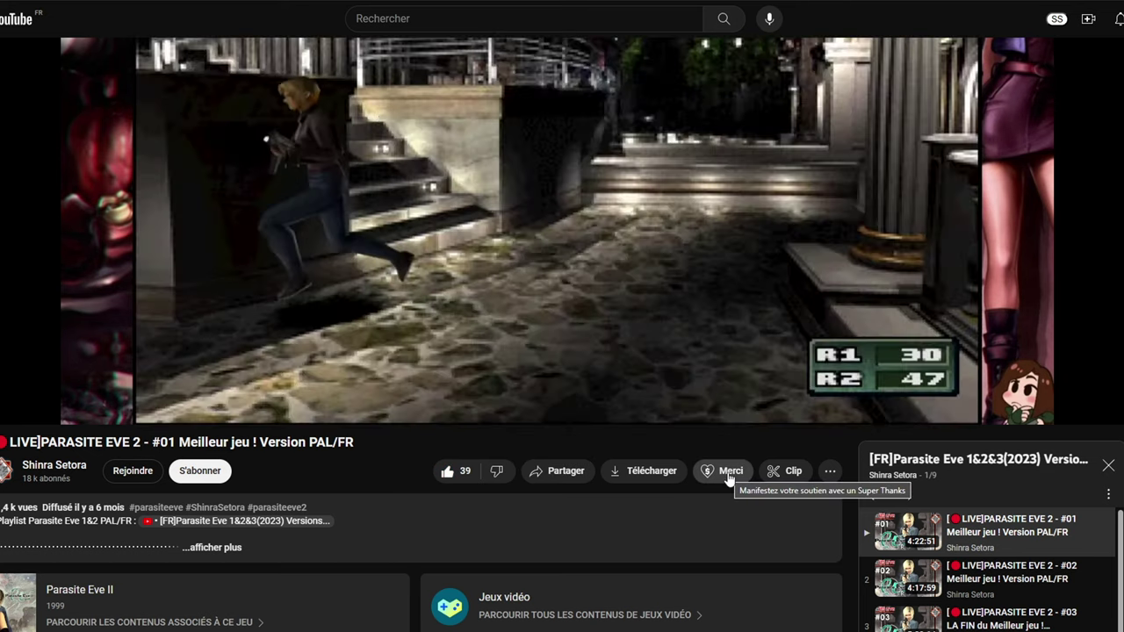
pyautogui.click(728, 474)
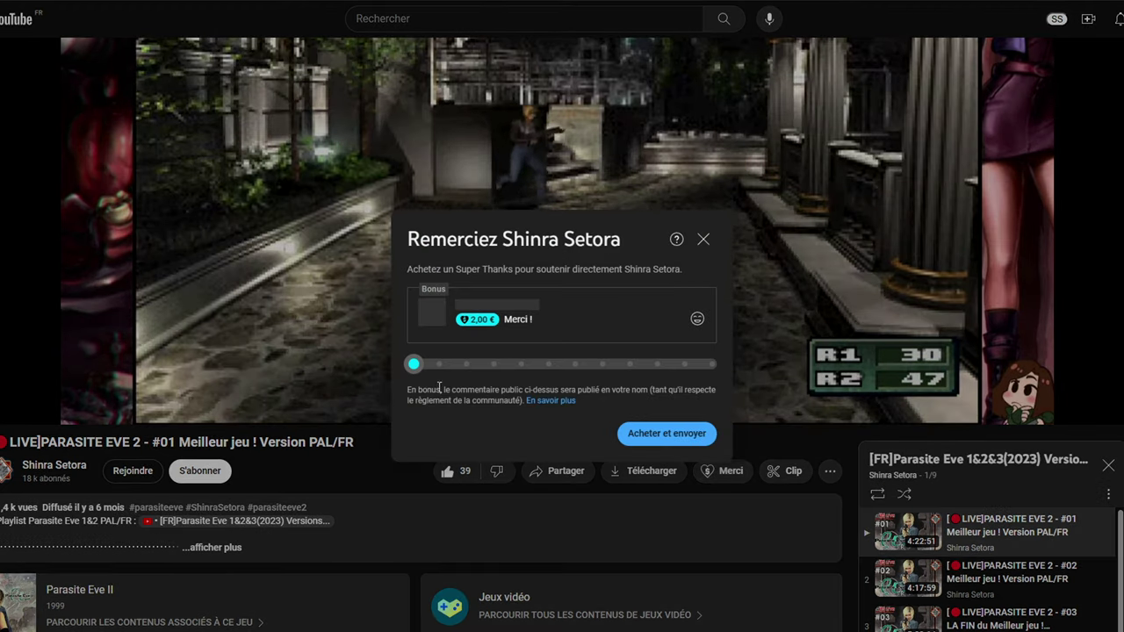